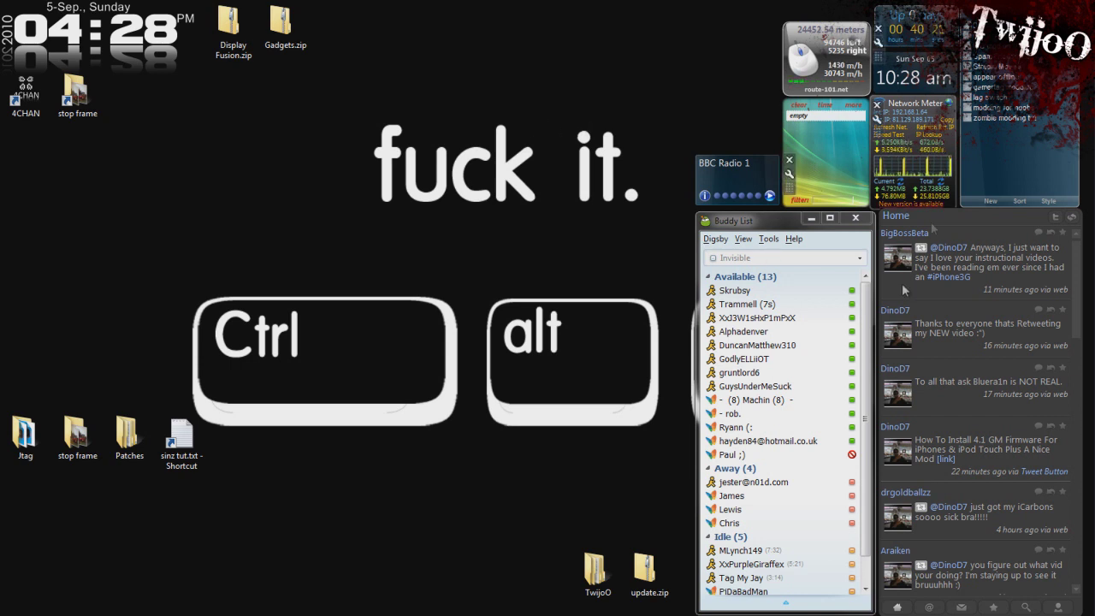
# Step: Drag Gadgets.zip from the top row down toward the desktop's centre, away from Display Fusion.zip
pyautogui.moveTo(282, 7); pyautogui.dragTo(337, 147)
# Step: Open Gadgets.zip to view its nine .gadget files, then close it and return the icon to the top row
pyautogui.rightClick(350, 174)
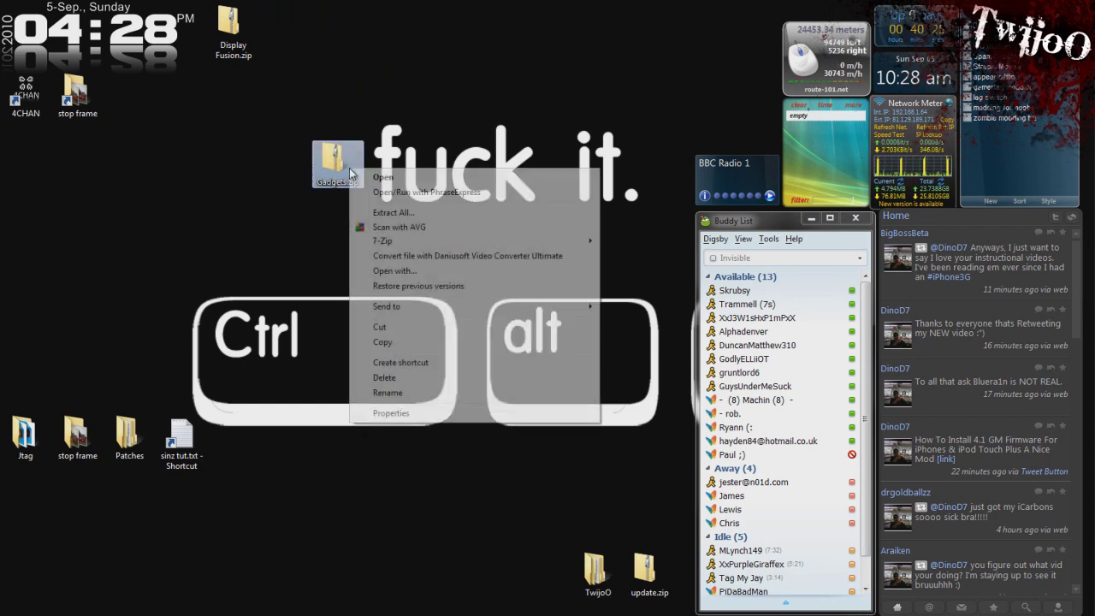
pyautogui.click(355, 150)
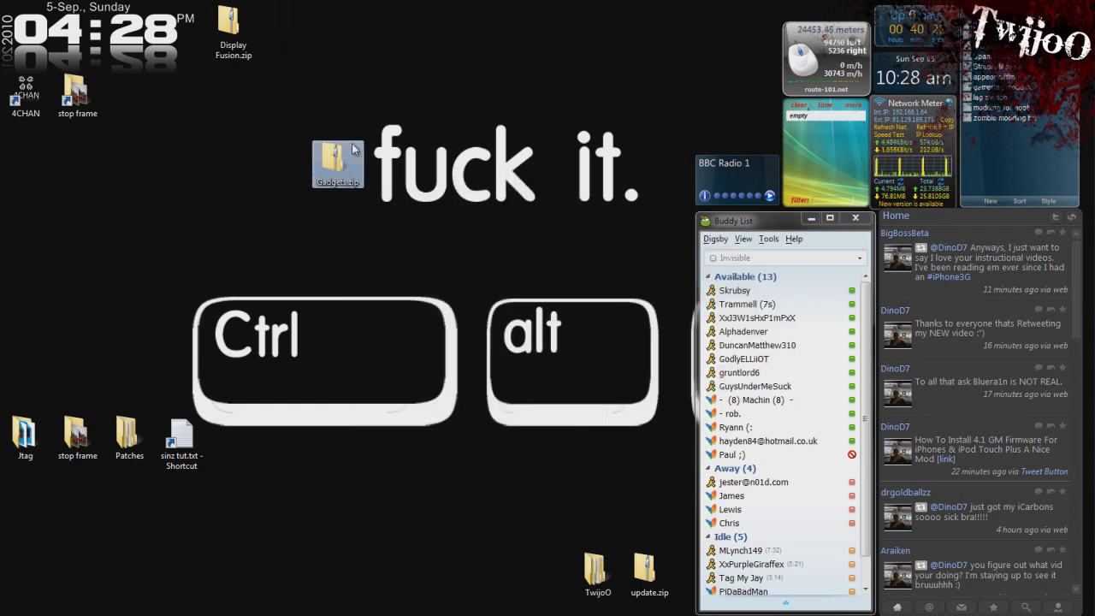
pyautogui.doubleClick(355, 149)
pyautogui.moveTo(342, 359); pyautogui.dragTo(349, 106)
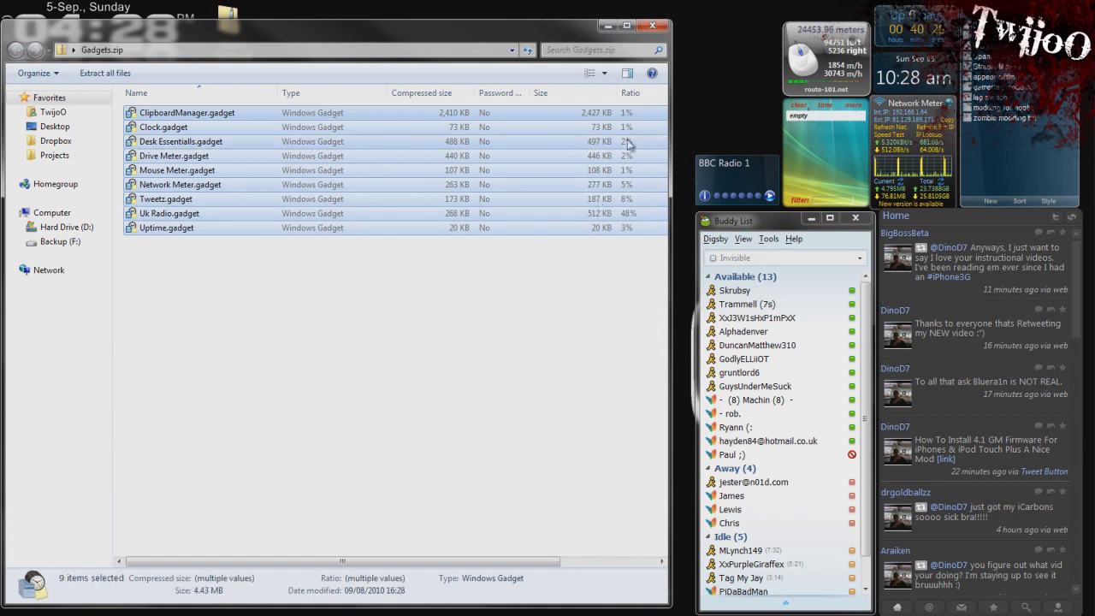
pyautogui.click(652, 26)
pyautogui.moveTo(333, 157); pyautogui.dragTo(289, 33)
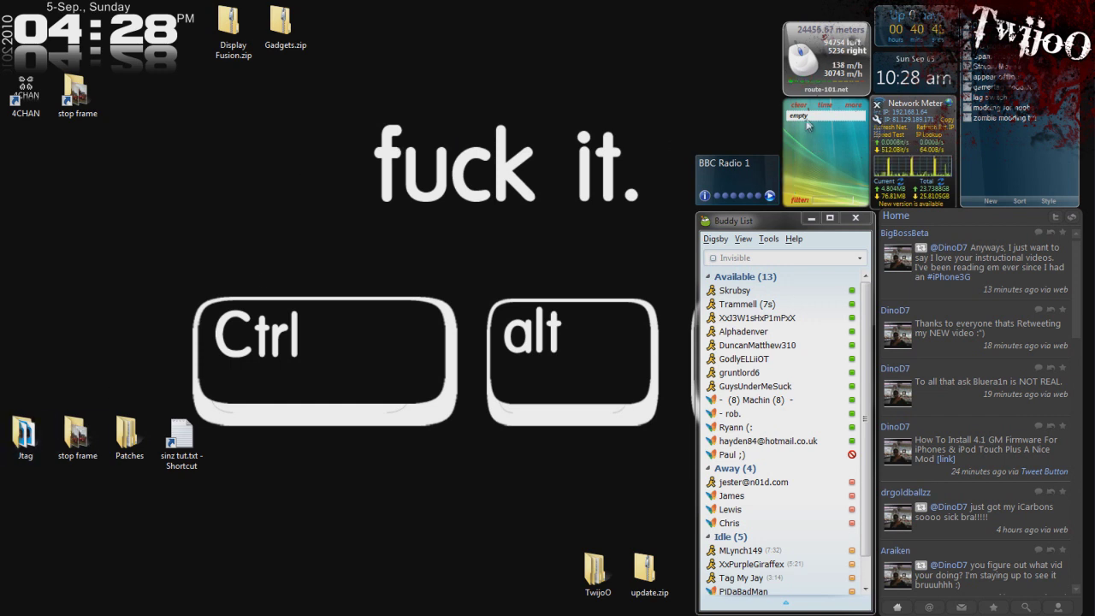
# Step: Type 'sertgseyhrd' in Digsby's status box, copy it, and view the ClipboardManager gadget's entries
pyautogui.click(788, 259)
pyautogui.write('sertg')
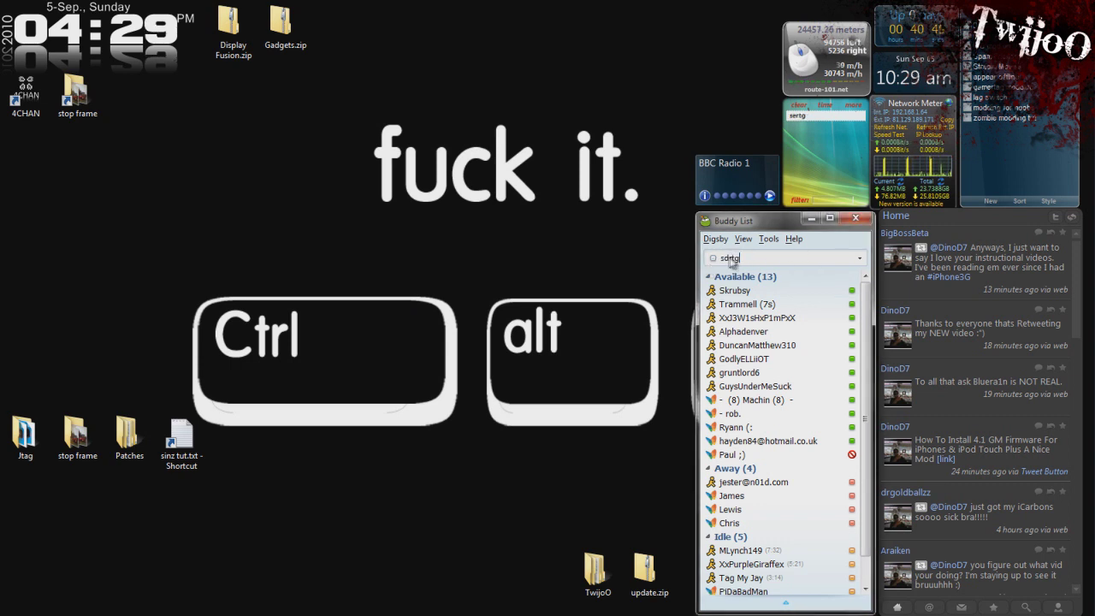
pyautogui.write('seyhrd')
pyautogui.hotkey('ctrl', 'a')
pyautogui.hotkey('ctrl', 'c')
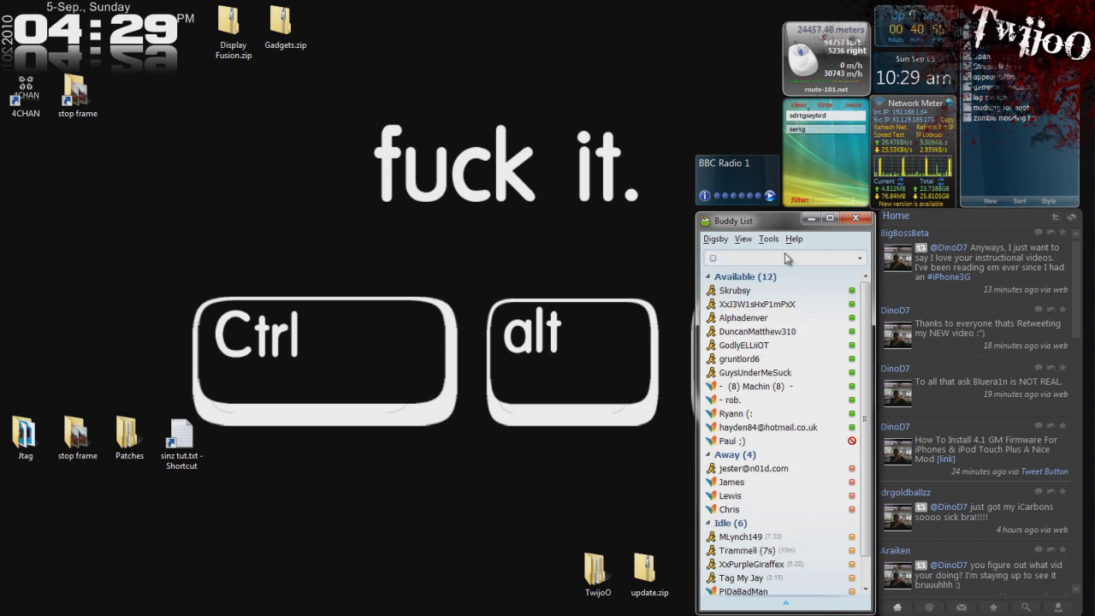
pyautogui.click(789, 157)
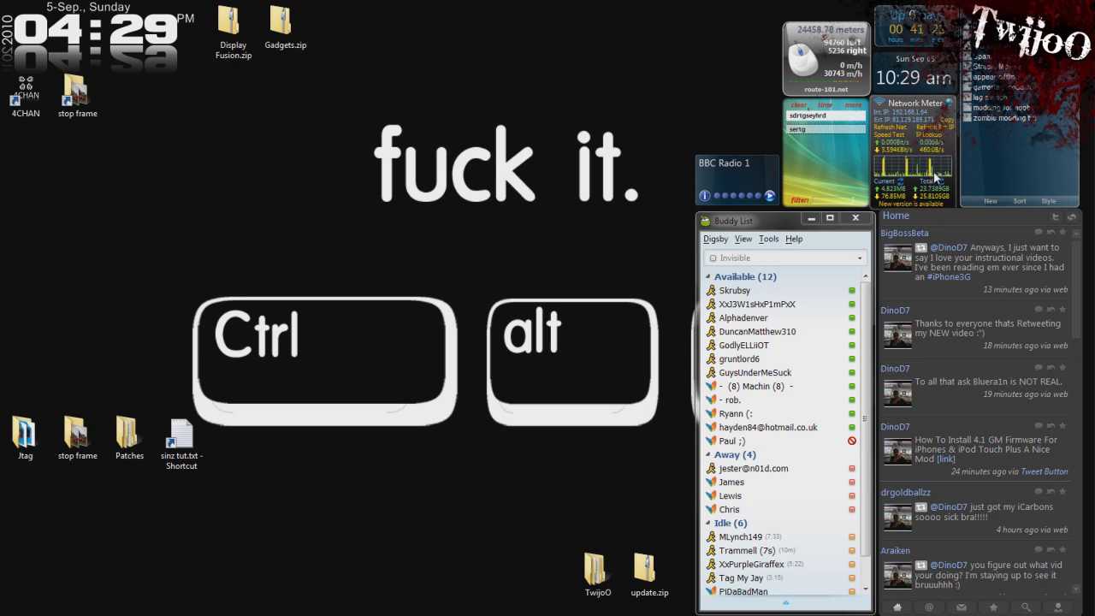
pyautogui.moveTo(904, 161)
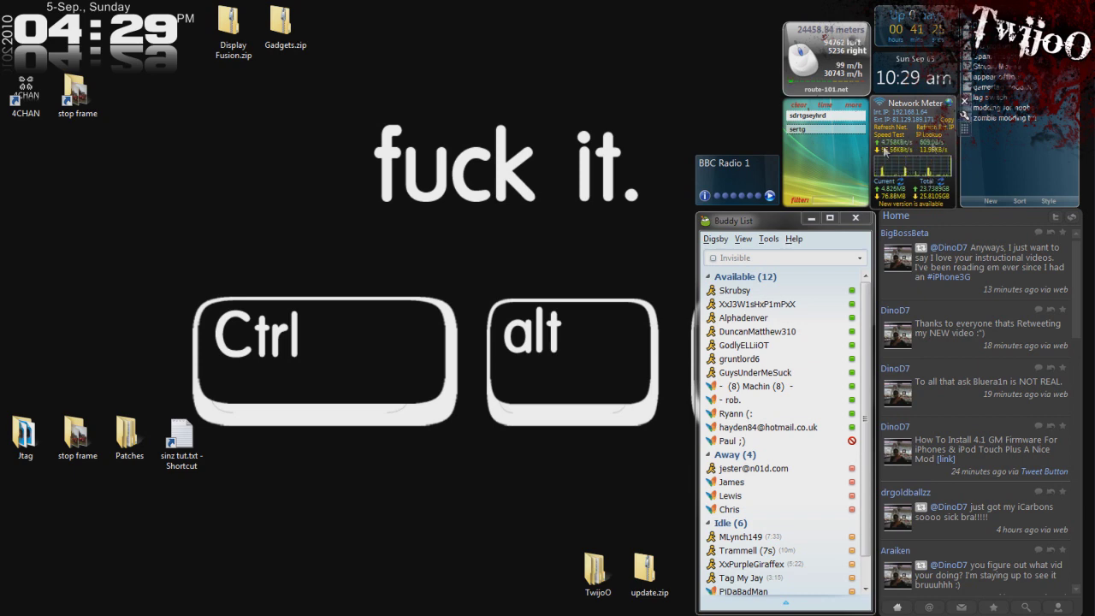
pyautogui.click(964, 114)
pyautogui.click(881, 181)
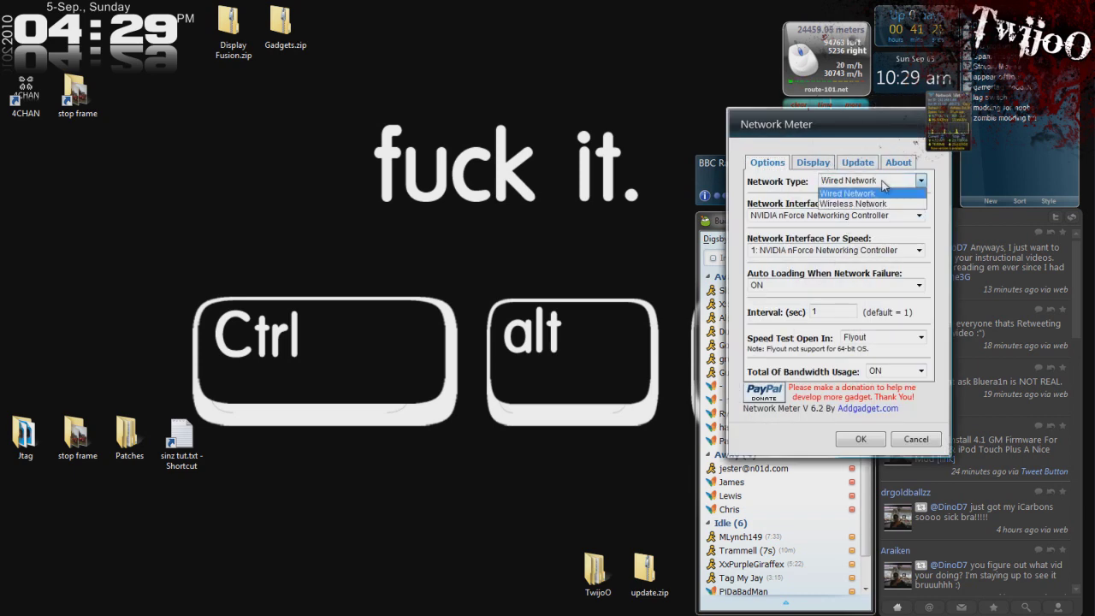
pyautogui.click(881, 193)
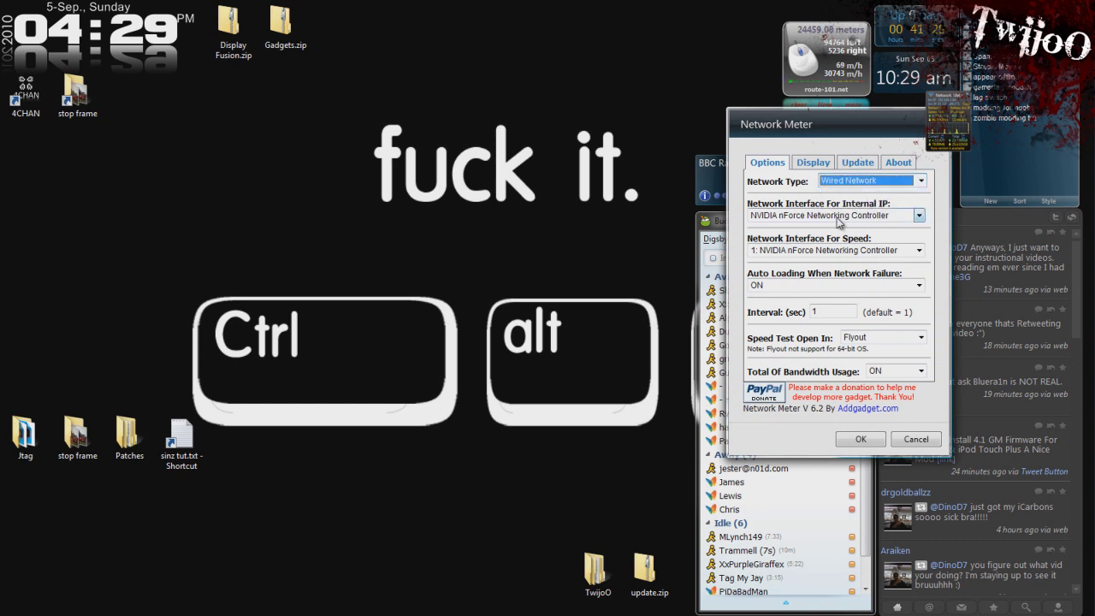
pyautogui.click(843, 216)
pyautogui.click(817, 228)
pyautogui.click(807, 252)
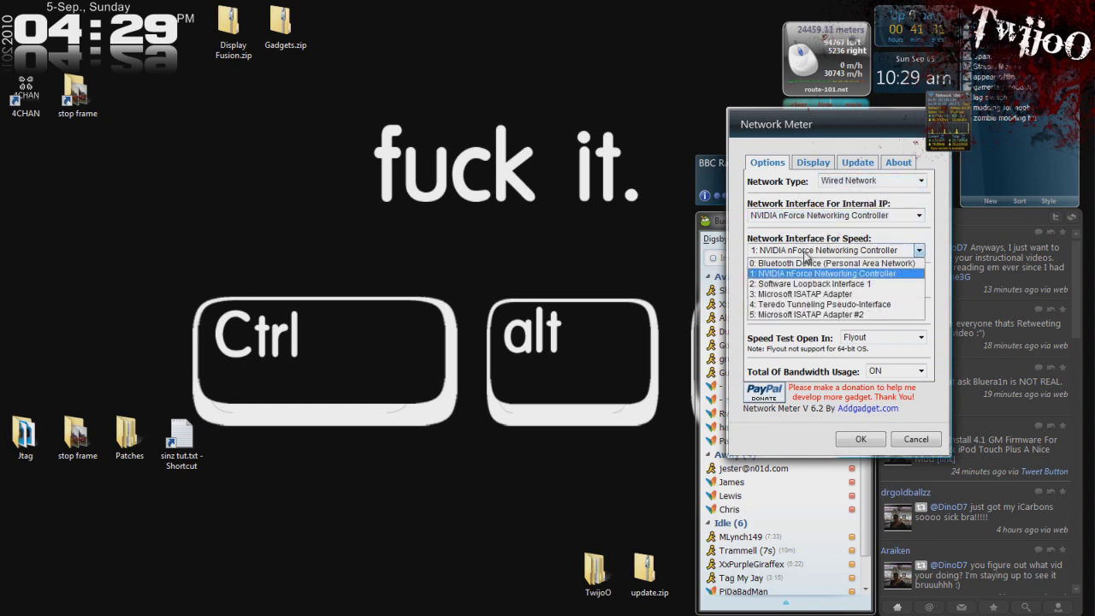
pyautogui.click(805, 254)
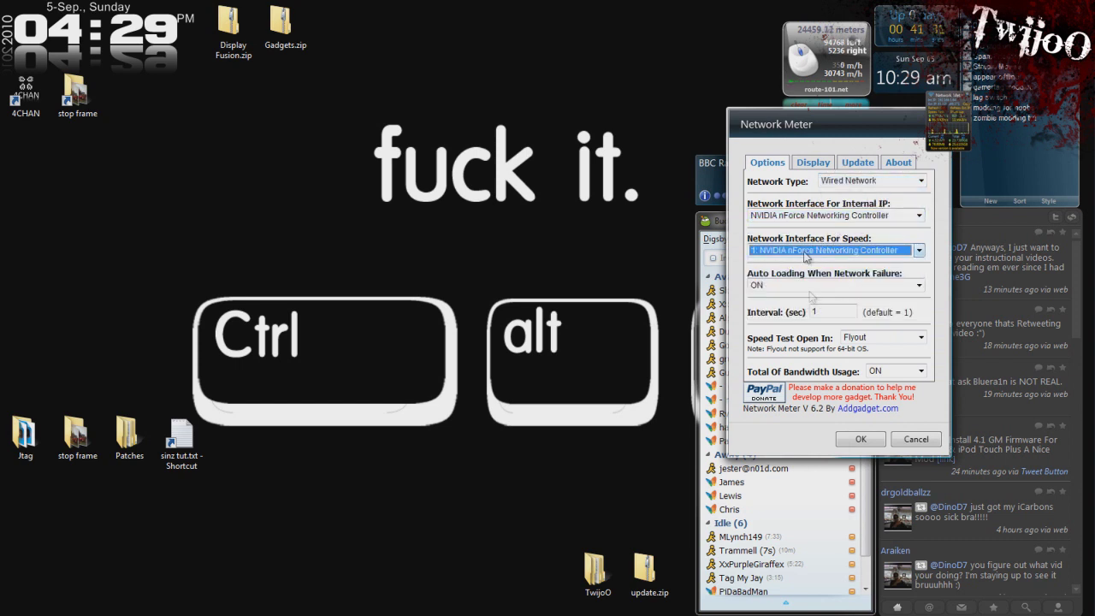
pyautogui.click(855, 439)
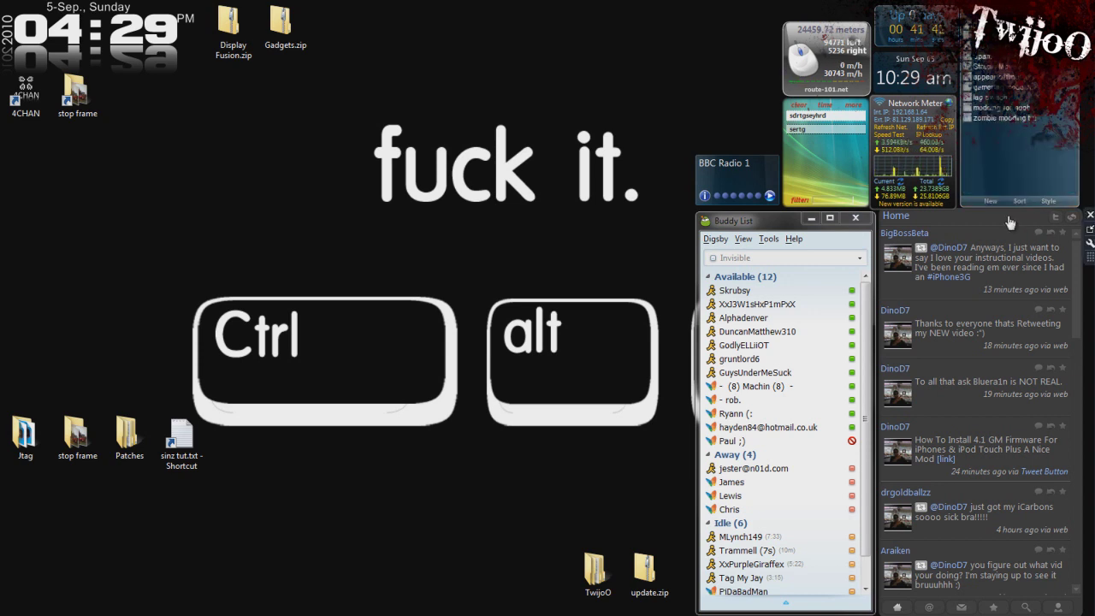
# Step: Close the tweet compose box and turn on tweetz chirps for new statuses, mentions and messages
pyautogui.moveTo(984, 226)
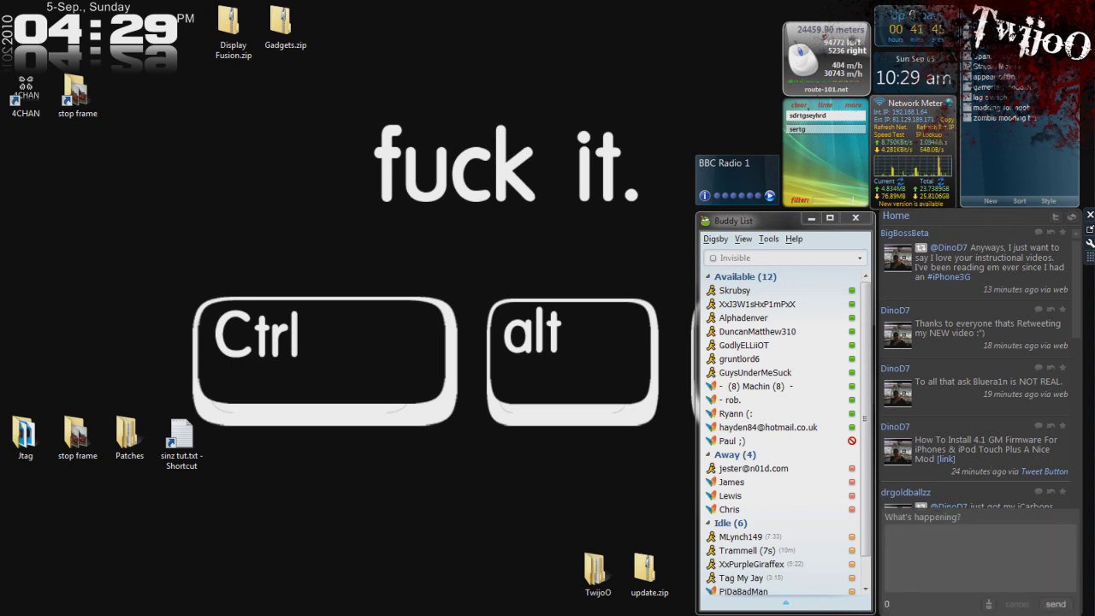
pyautogui.click(1018, 604)
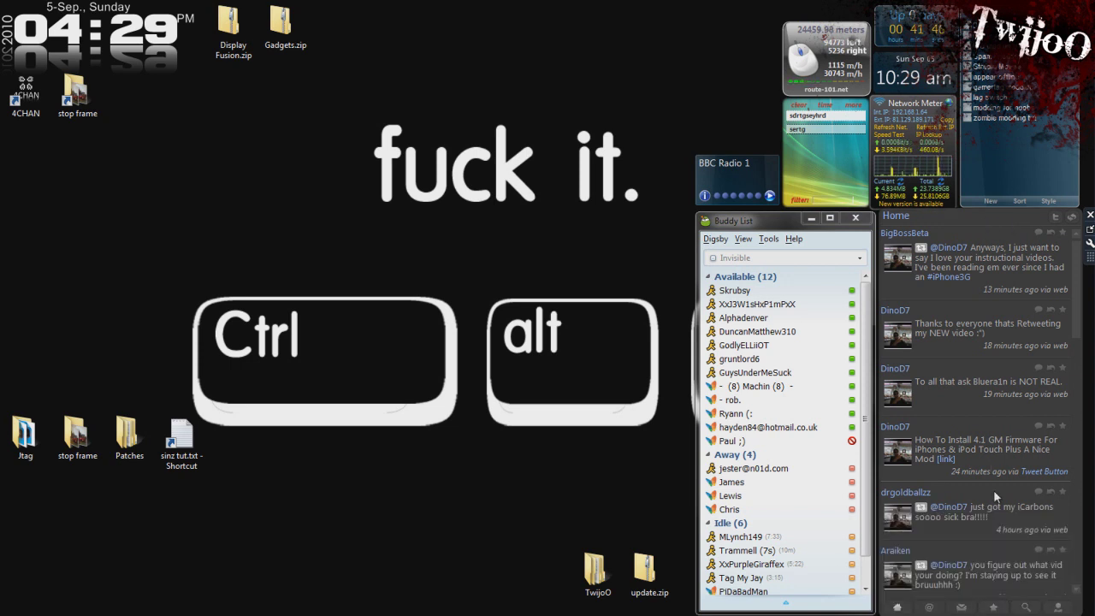
pyautogui.click(1089, 243)
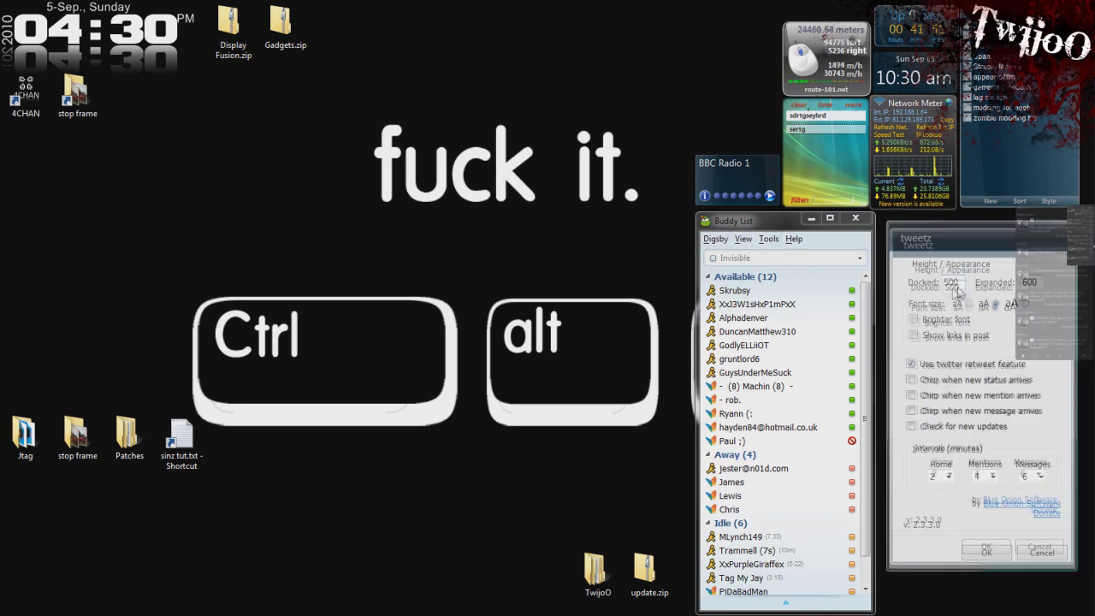
pyautogui.click(1004, 383)
pyautogui.click(1001, 397)
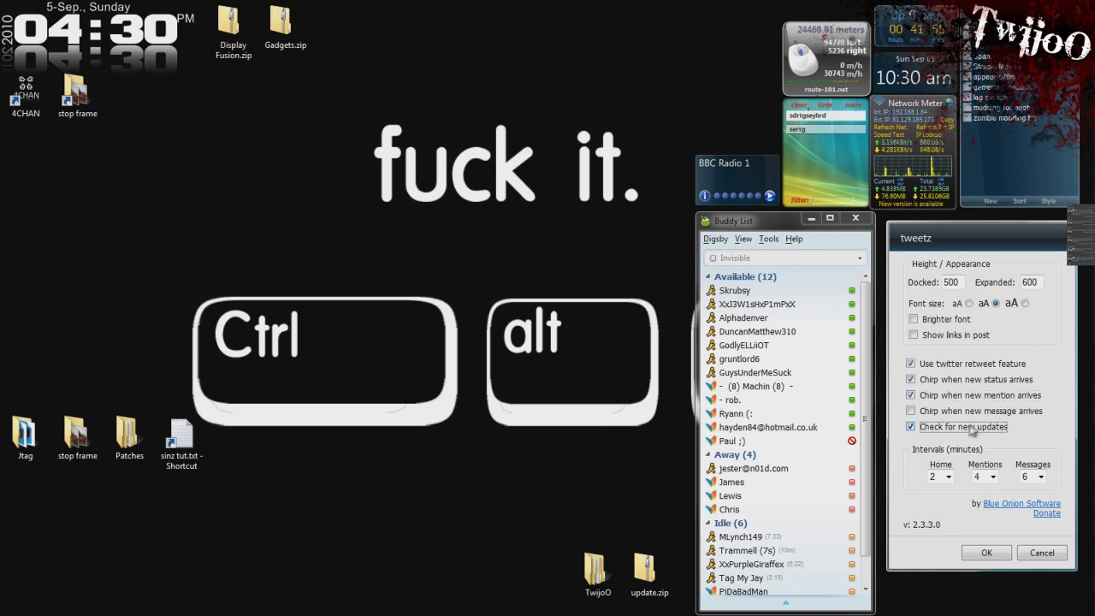
pyautogui.click(975, 411)
# Step: Set tweetz Home refresh to 4 minutes, pick a Messages interval, save, and start a new tweet
pyautogui.click(948, 476)
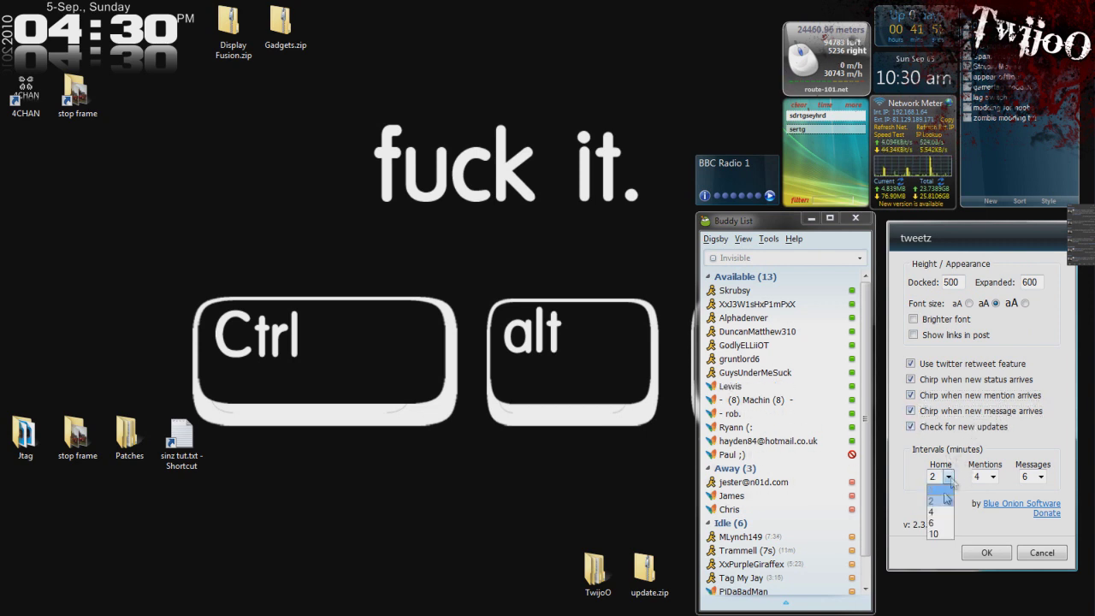
pyautogui.click(939, 512)
pyautogui.click(1039, 477)
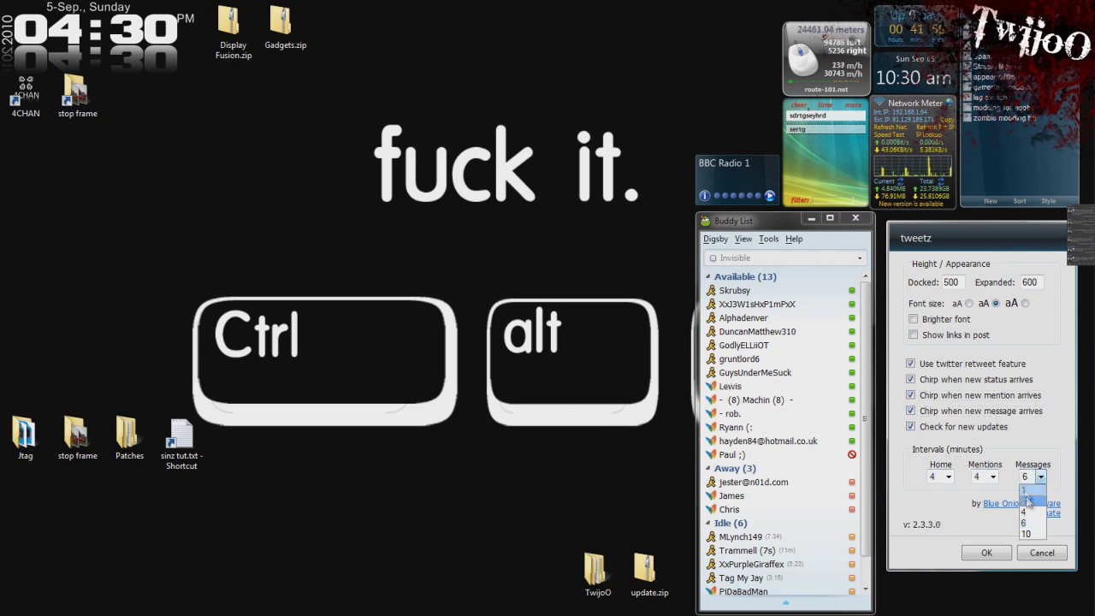
pyautogui.click(1027, 501)
pyautogui.click(986, 553)
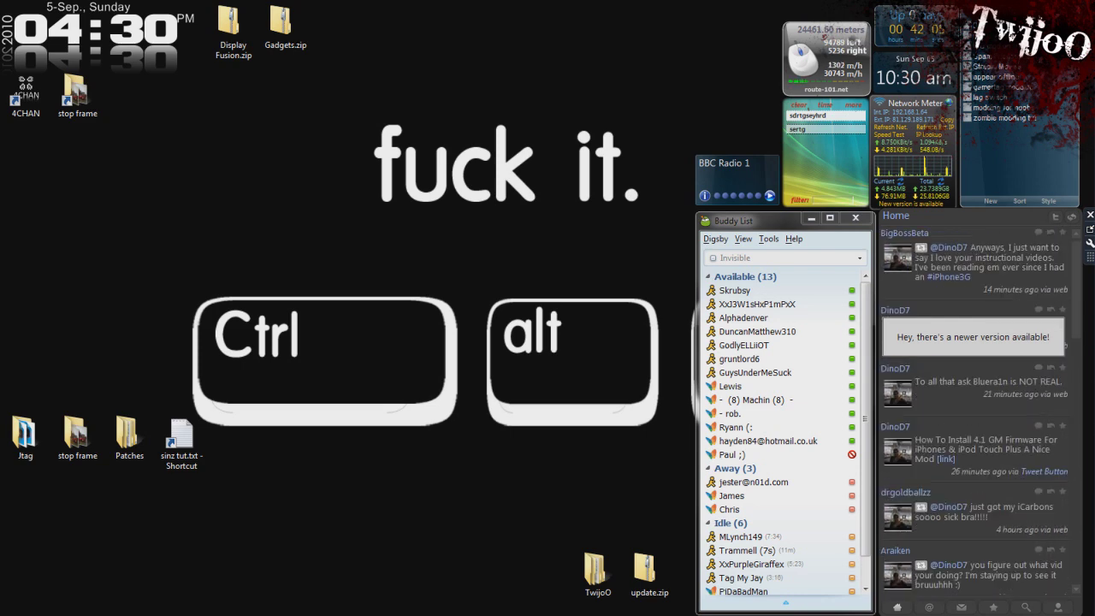
pyautogui.click(993, 203)
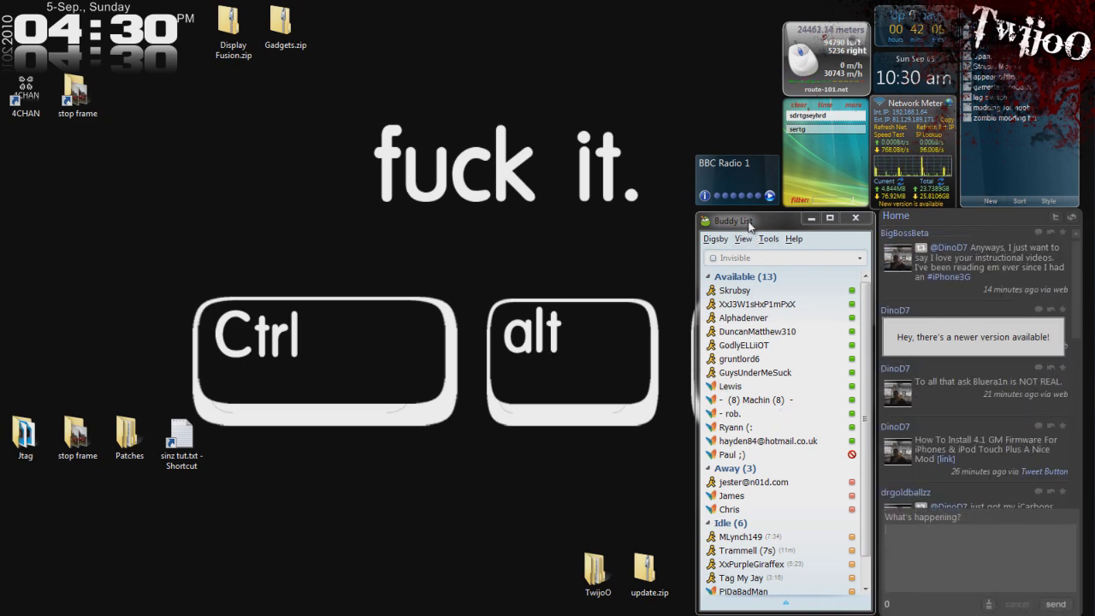
# Step: Open Digsby > My Accounts preferences from the Buddy List
pyautogui.scroll(-1, 864, 382)
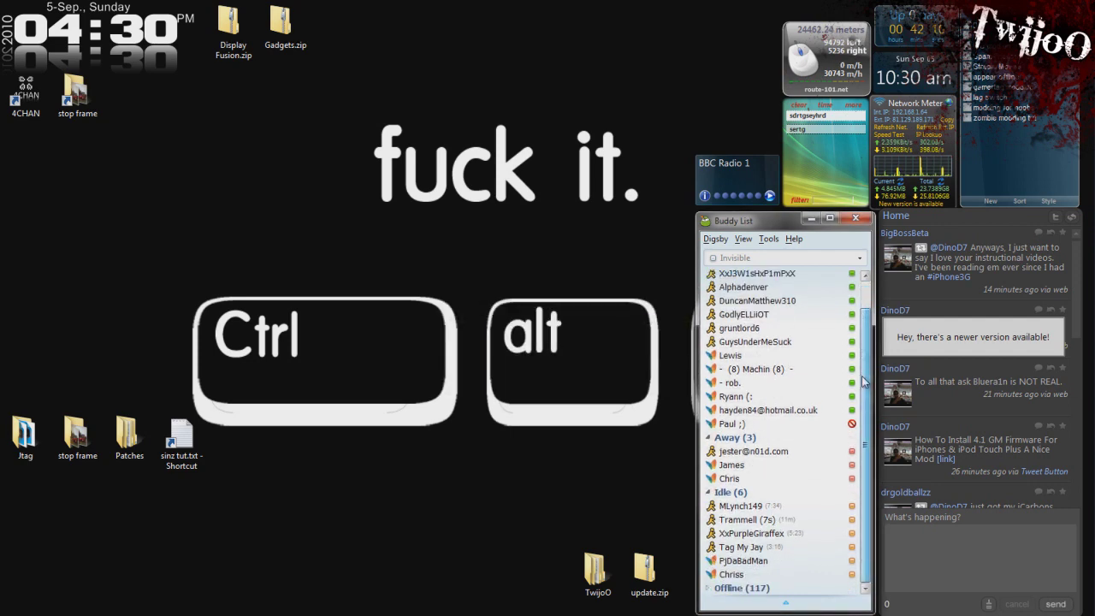
pyautogui.scroll(1, 868, 377)
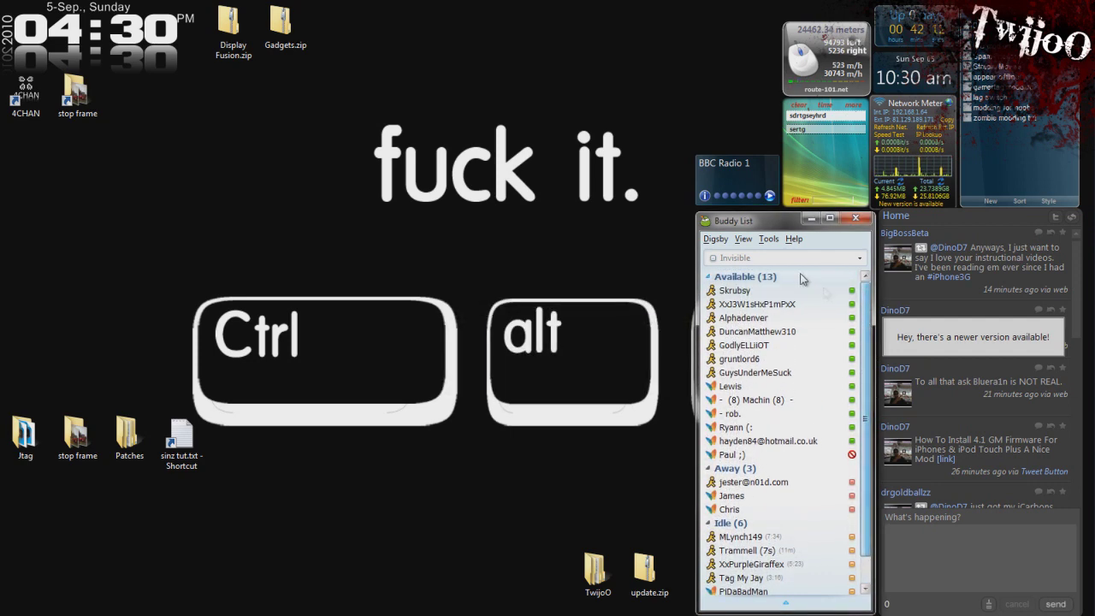
pyautogui.click(718, 241)
pyautogui.moveTo(741, 256)
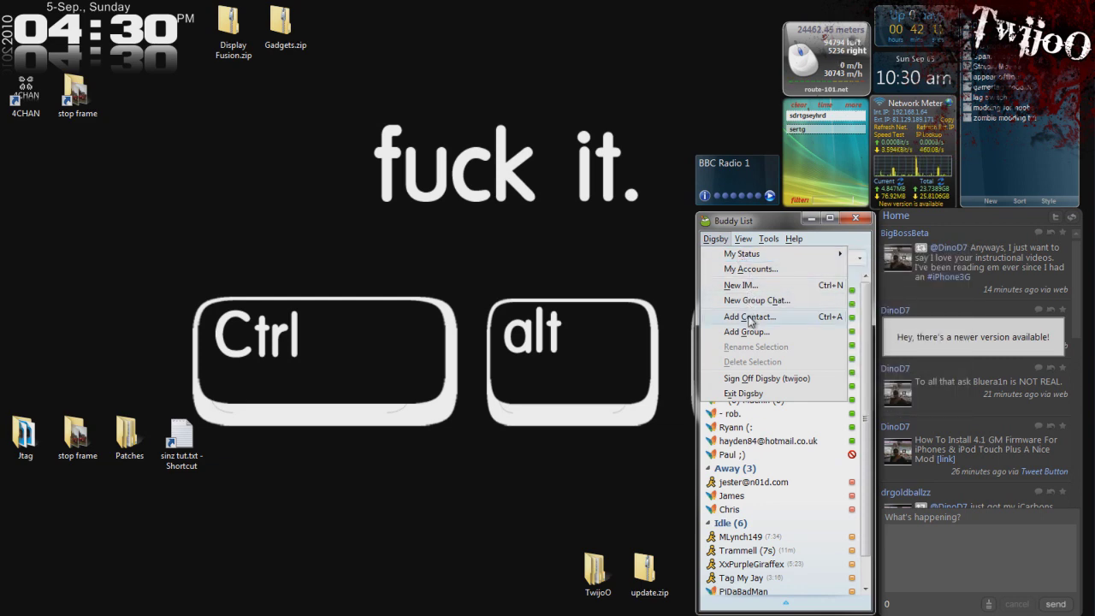
pyautogui.click(753, 268)
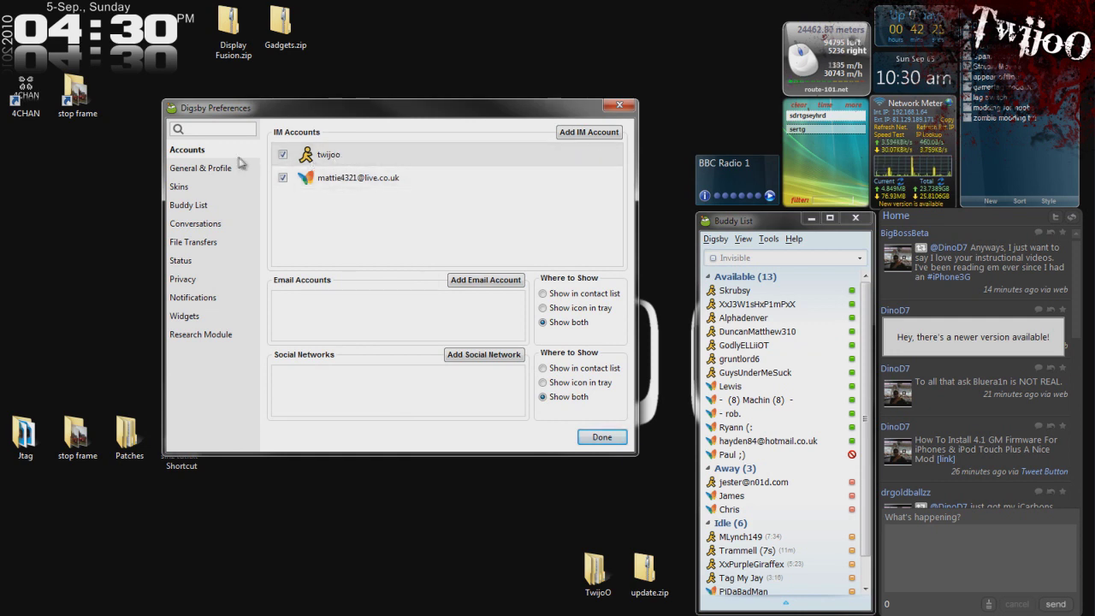
# Step: Browse the Add IM Account types without adding one, close Preferences, and reopen the Digsby menu
pyautogui.click(589, 132)
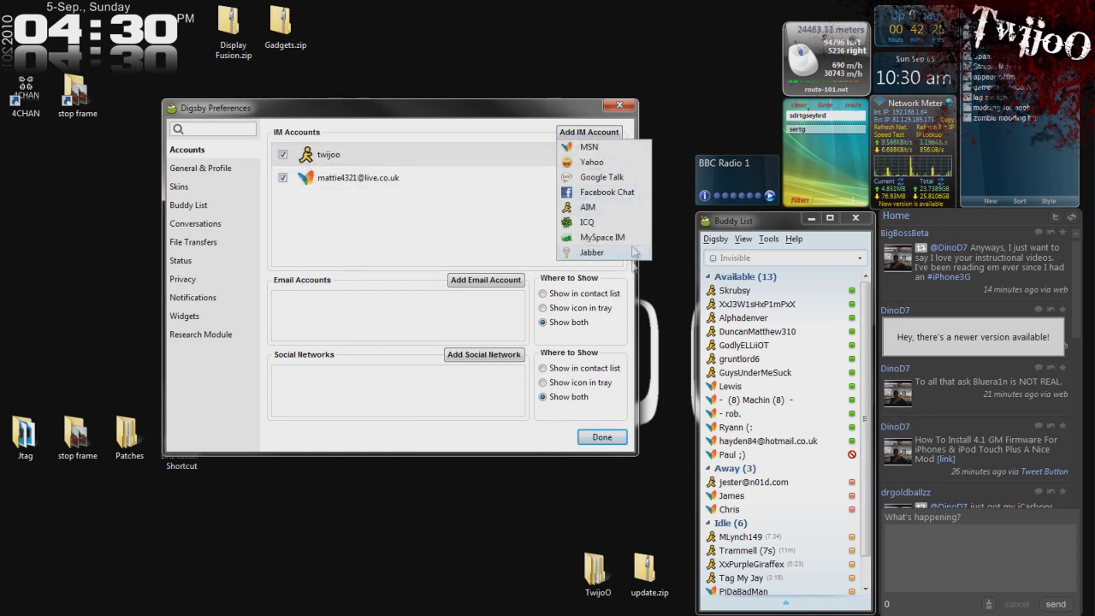
pyautogui.click(664, 186)
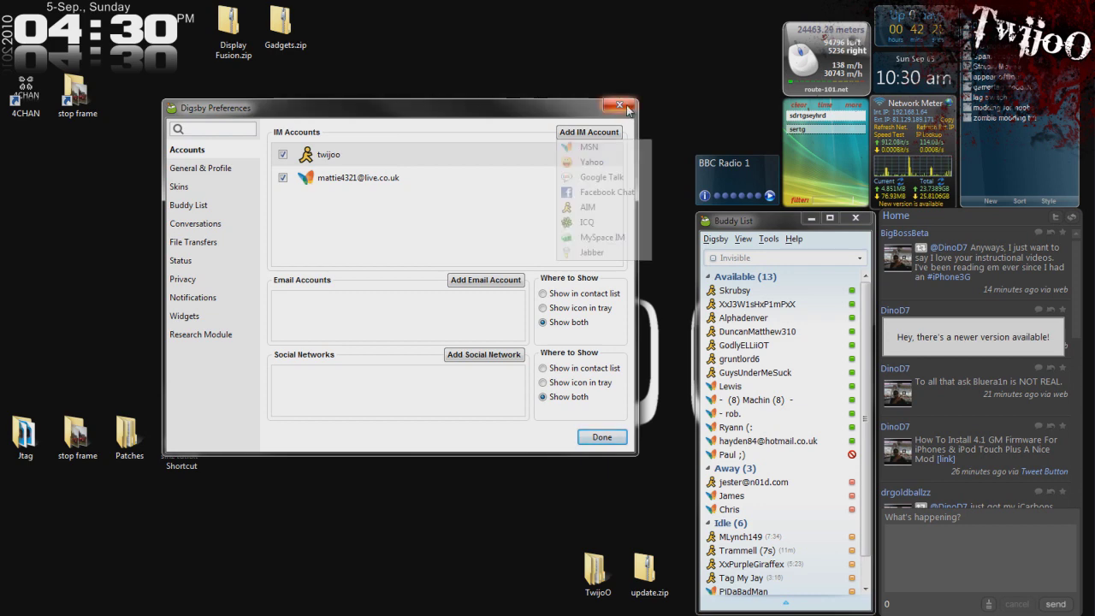
pyautogui.click(618, 104)
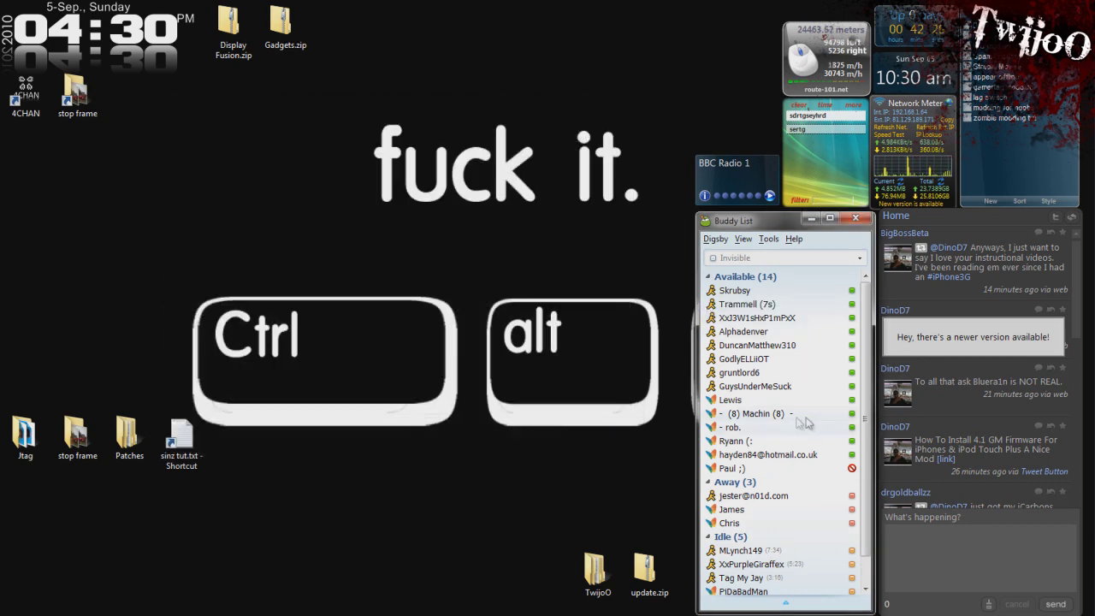
pyautogui.scroll(-2, 867, 363)
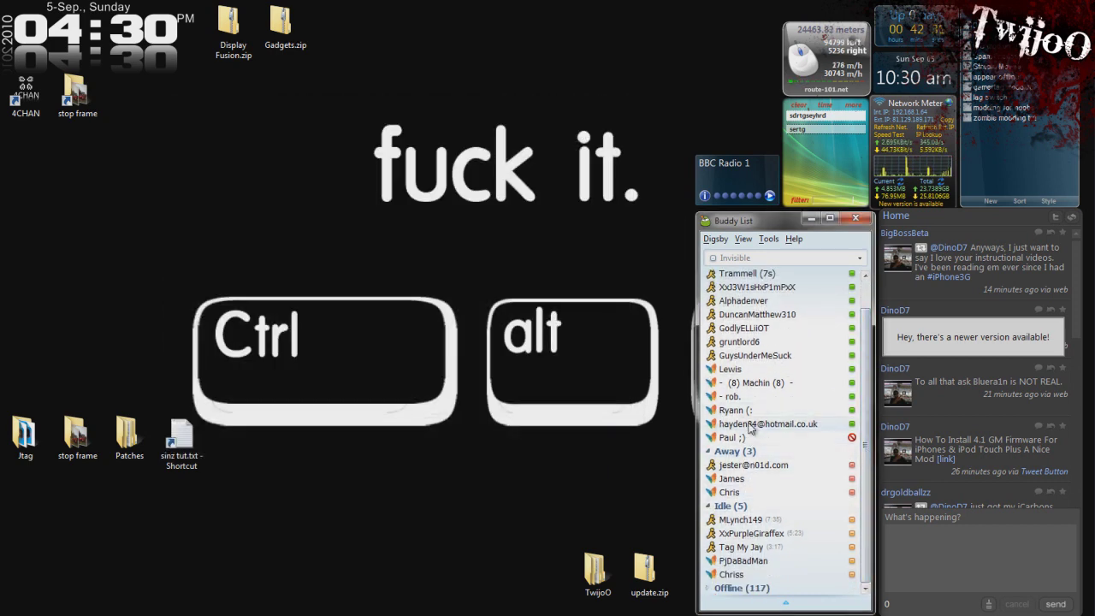
pyautogui.scroll(2, 741, 346)
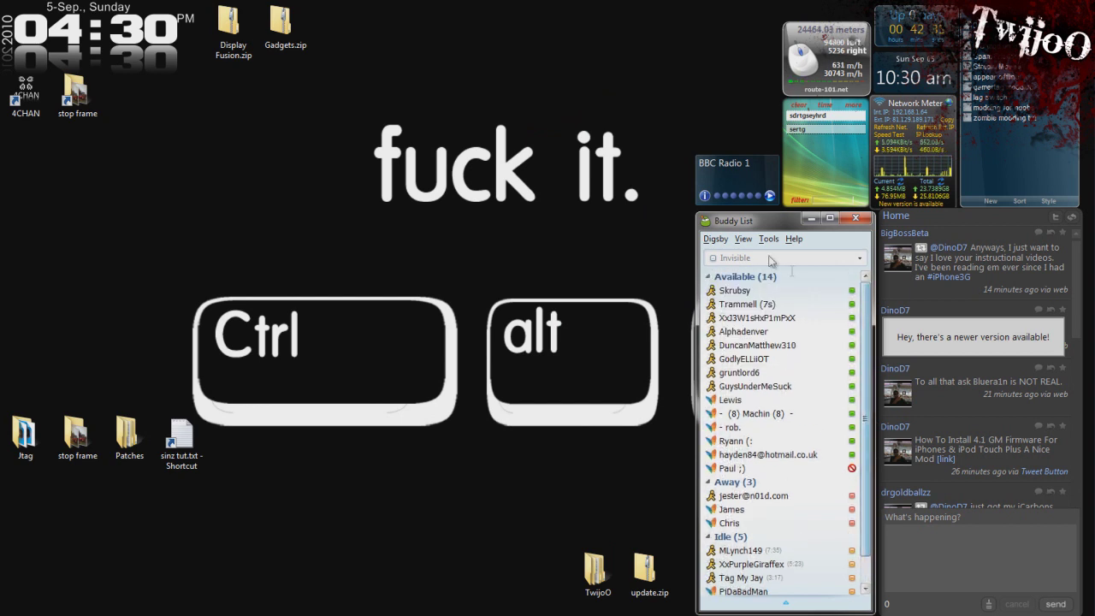
pyautogui.click(716, 239)
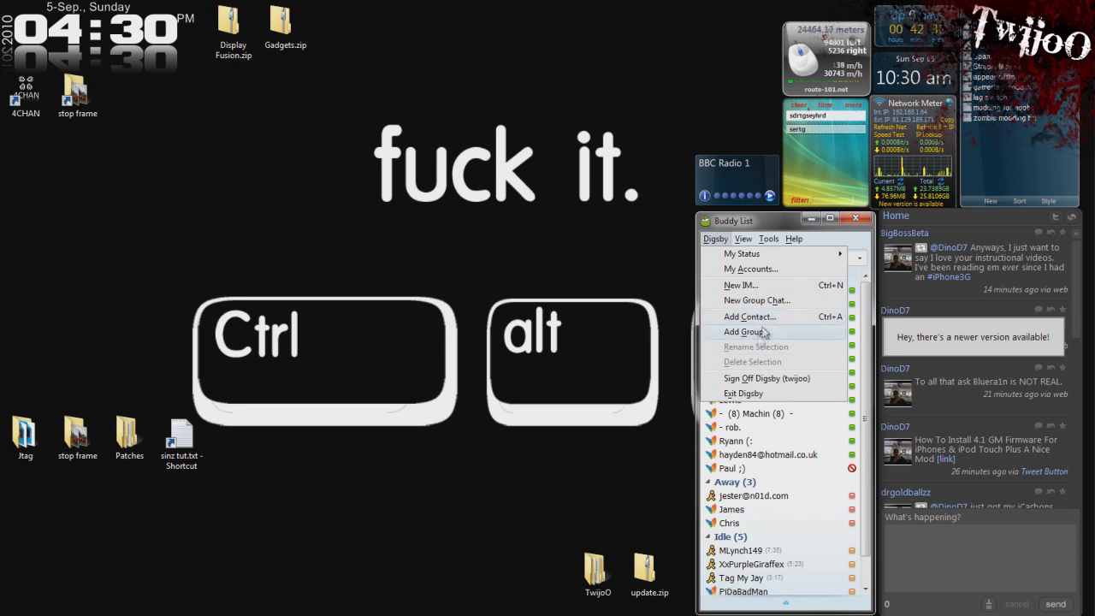
pyautogui.moveTo(745, 239)
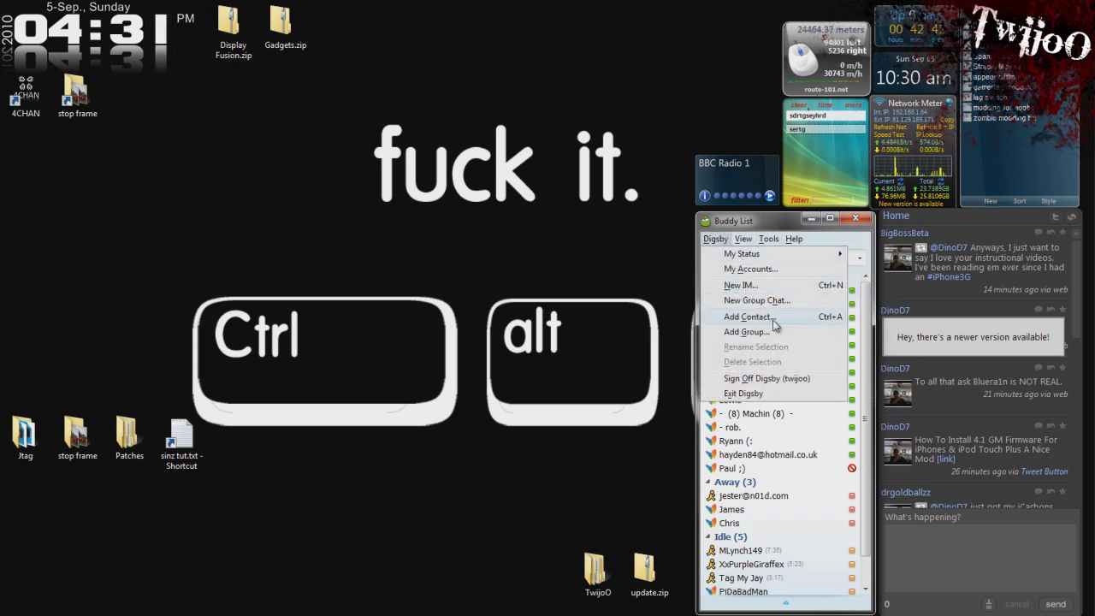
pyautogui.click(727, 240)
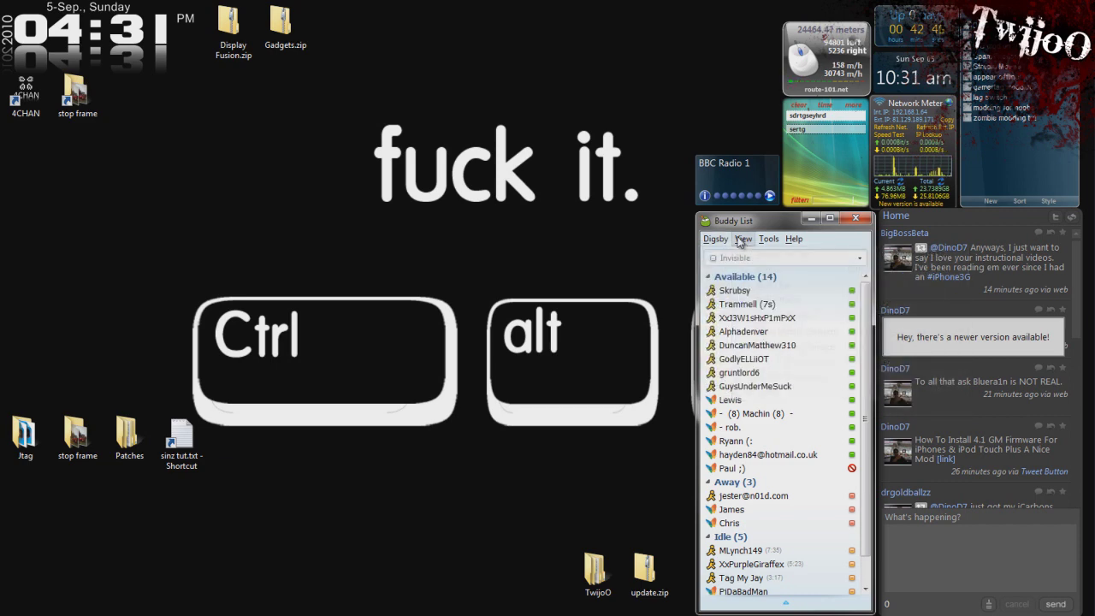
pyautogui.click(717, 240)
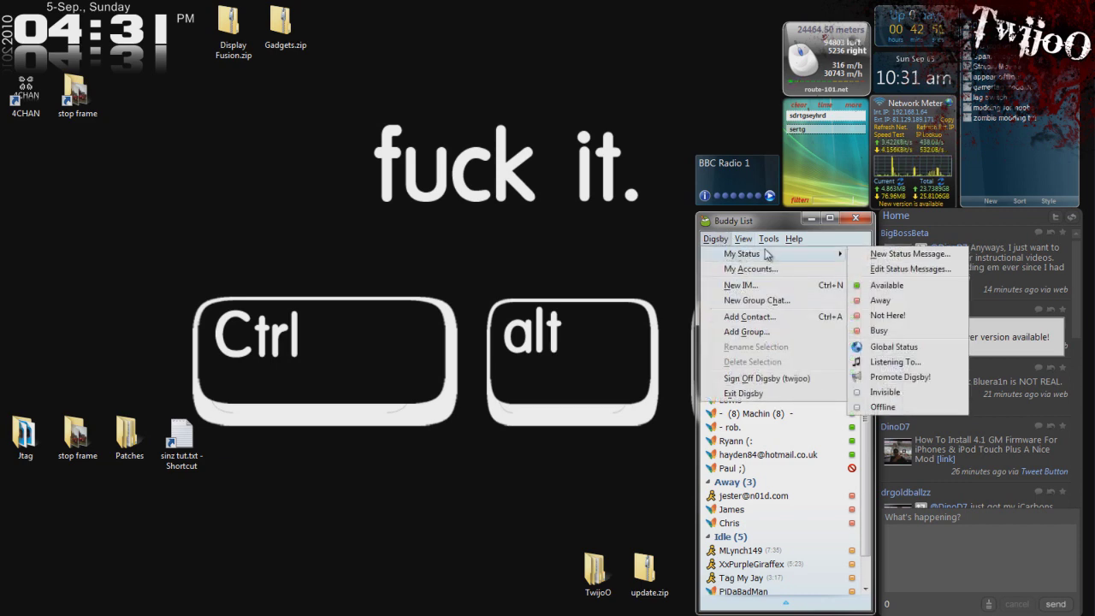
pyautogui.moveTo(770, 241)
pyautogui.click(802, 255)
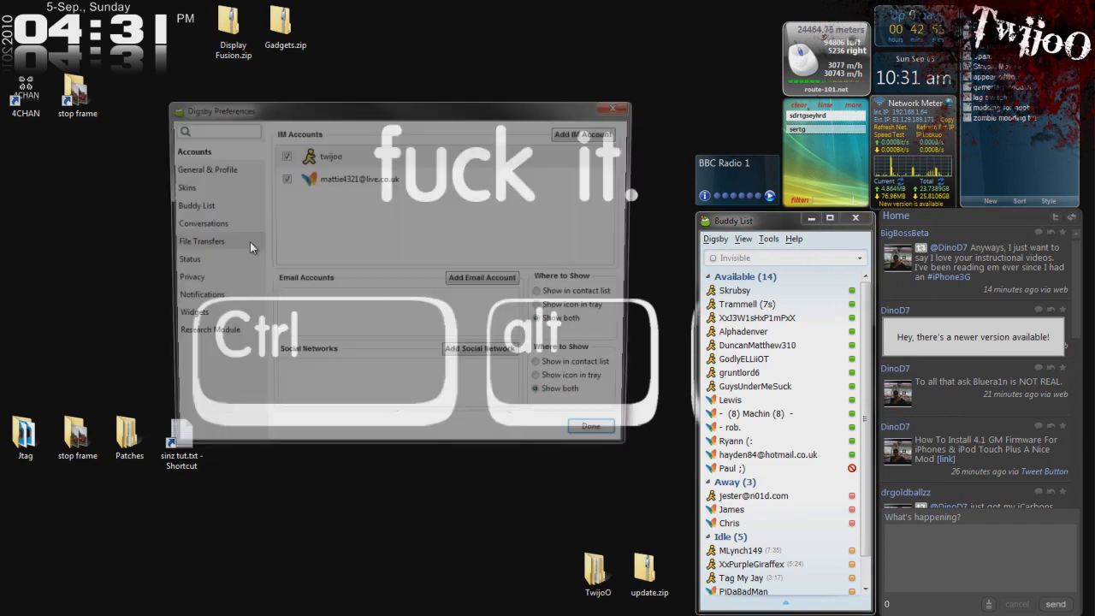
pyautogui.click(182, 260)
pyautogui.click(198, 280)
pyautogui.click(210, 260)
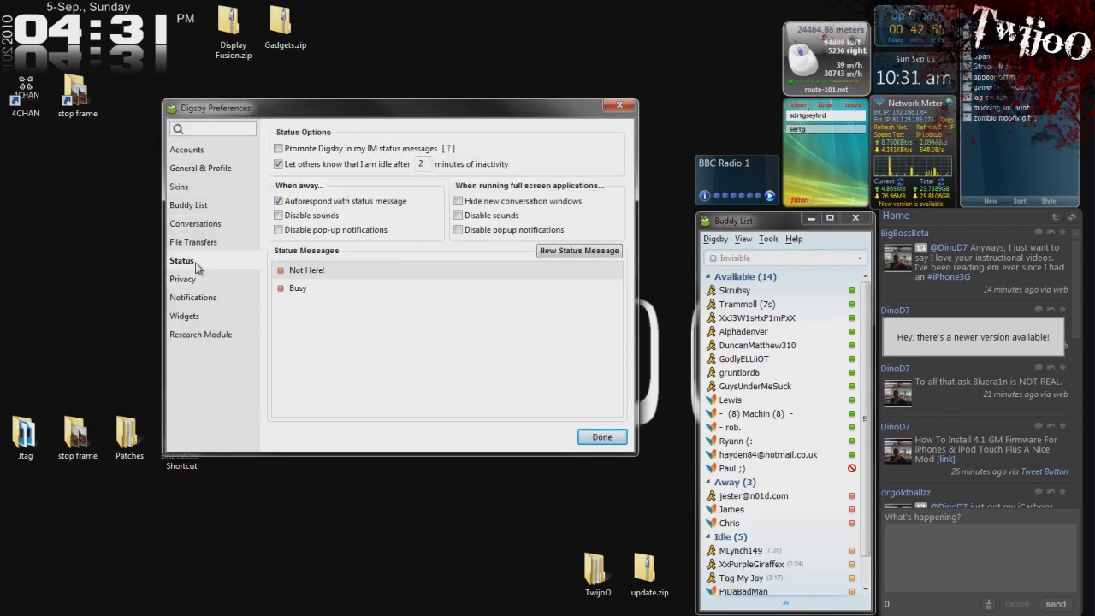
pyautogui.click(336, 152)
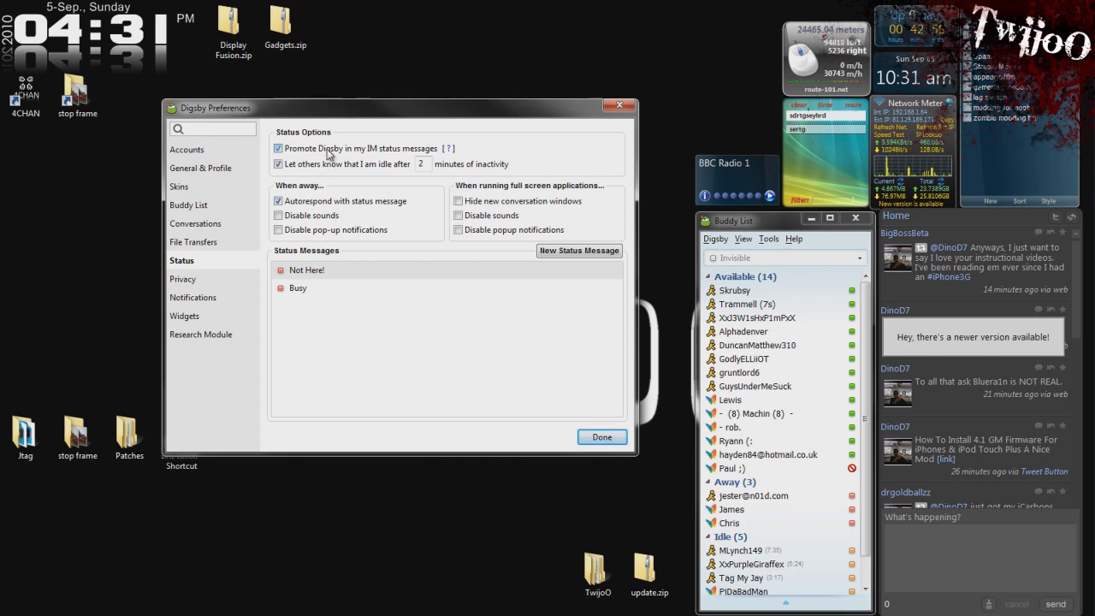
pyautogui.click(329, 151)
pyautogui.click(602, 437)
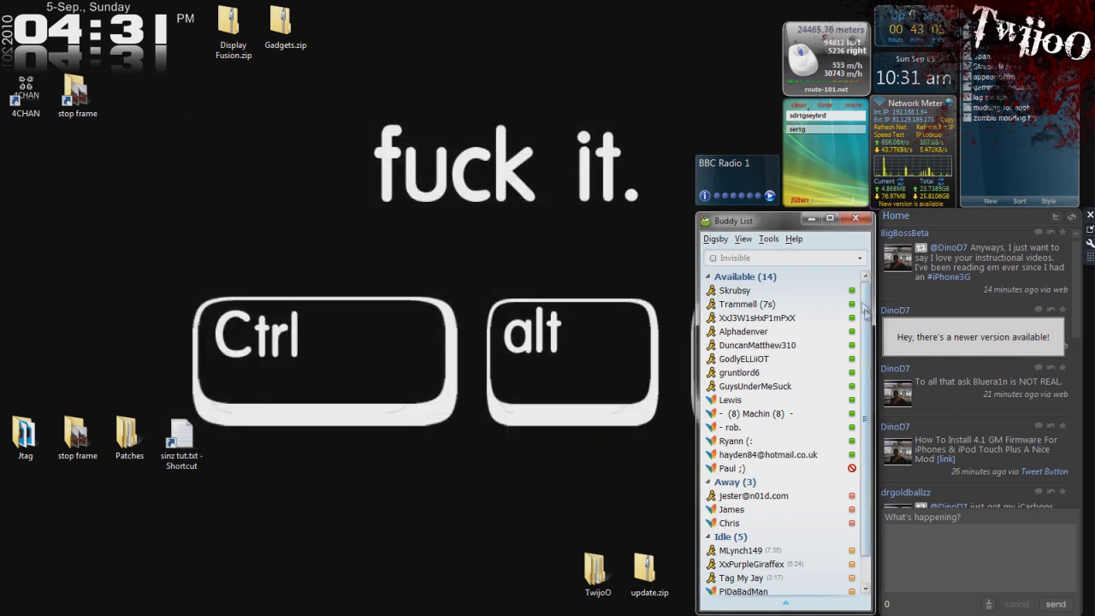
pyautogui.moveTo(873, 310); pyautogui.dragTo(859, 312)
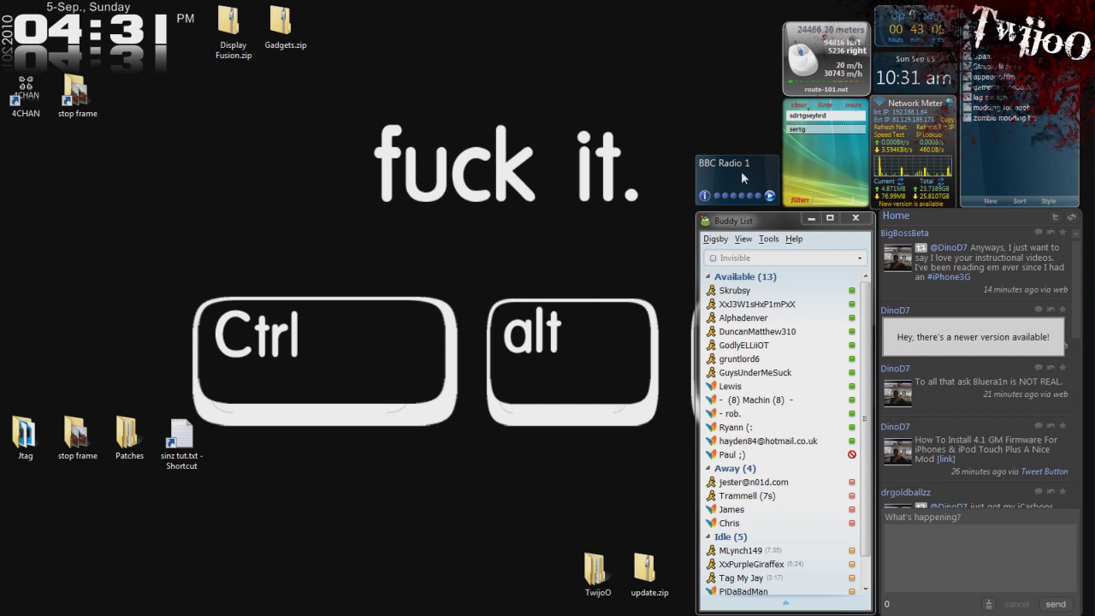
# Step: Switch the radio gadget to Virgin Radio UK, look at its Custom settings, and cancel
pyautogui.click(736, 199)
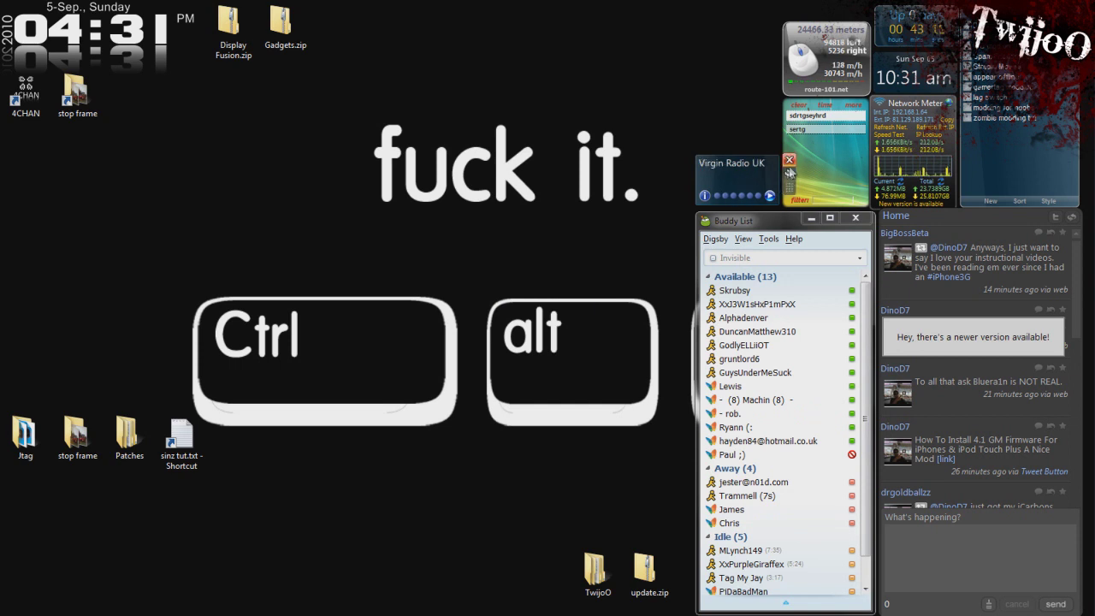
pyautogui.click(788, 174)
pyautogui.click(655, 220)
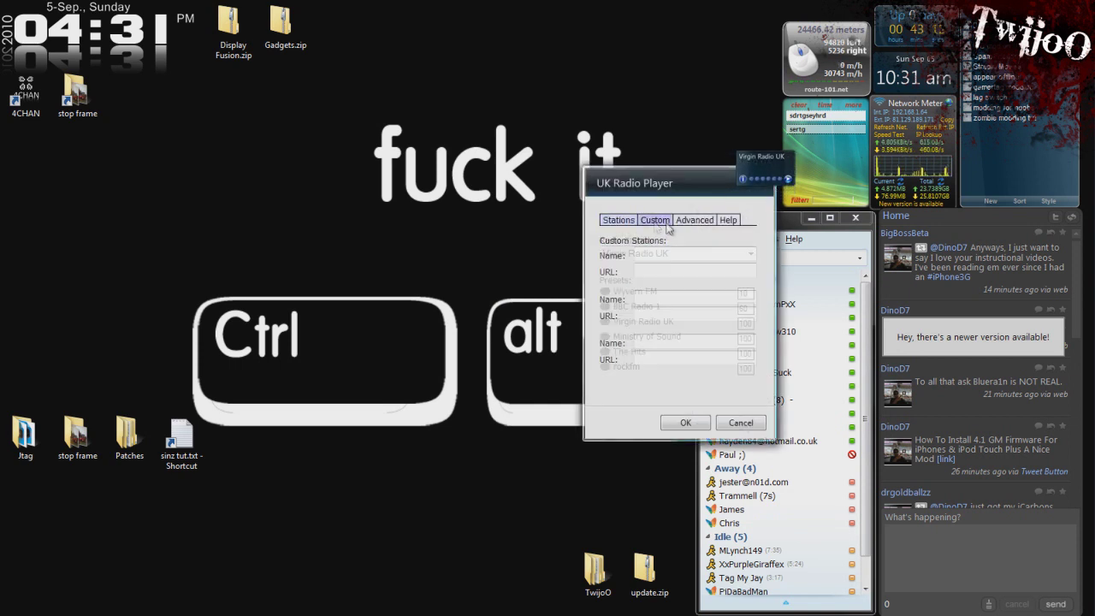
pyautogui.click(753, 424)
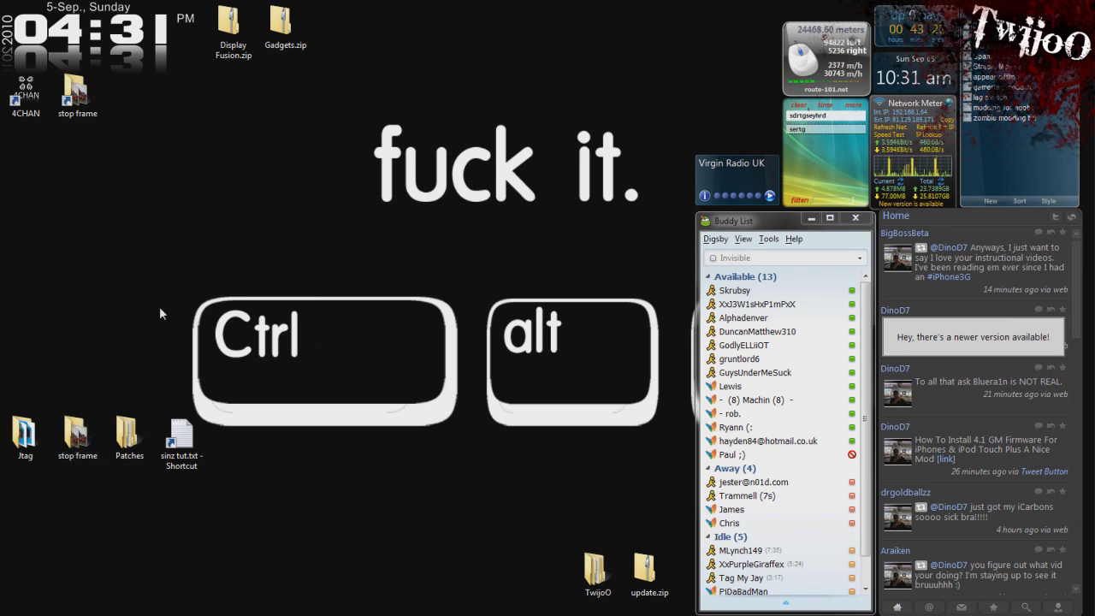
# Step: Move Display Fusion.zip below Gadgets.zip, open its Display Fusion folder, select both setup files, and close it
pyautogui.moveTo(236, 34); pyautogui.dragTo(289, 106)
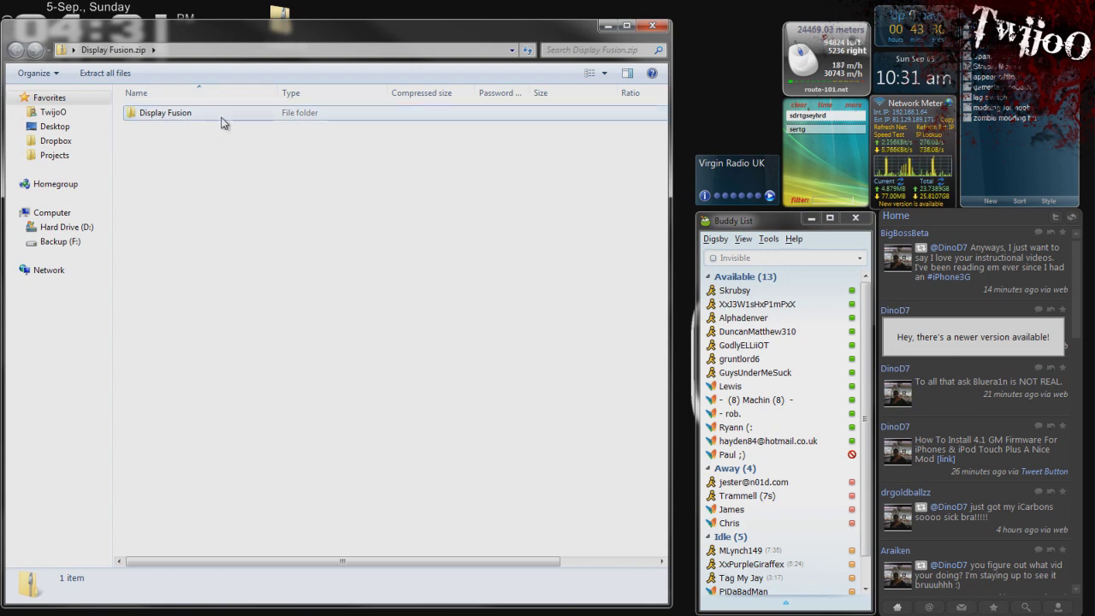
pyautogui.doubleClick(226, 117)
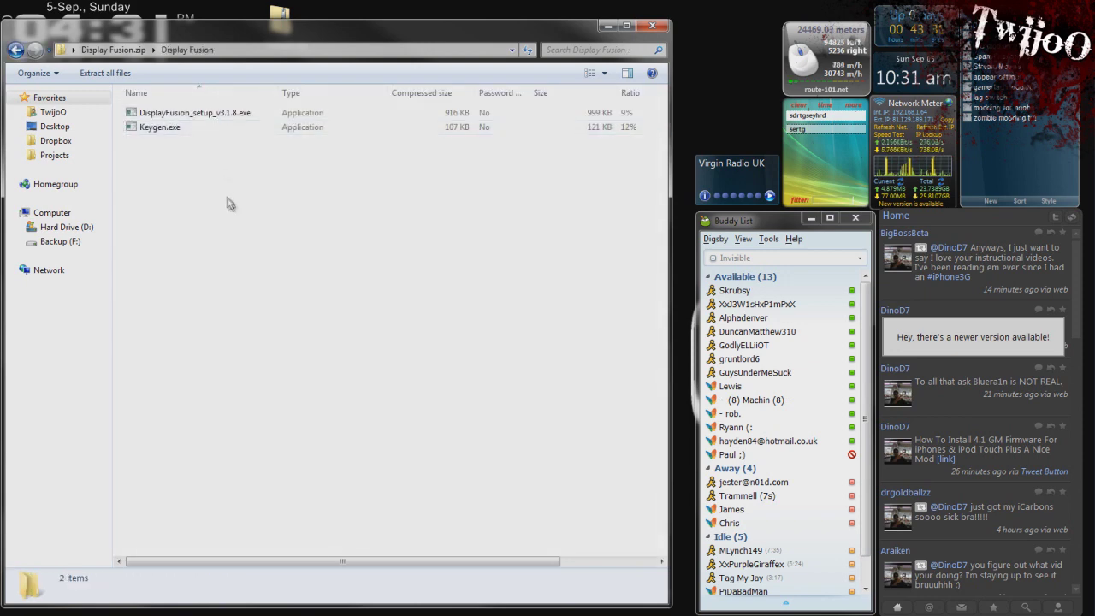
pyautogui.hotkey('ctrl', 'a')
pyautogui.hotkey('alt', 'F4')
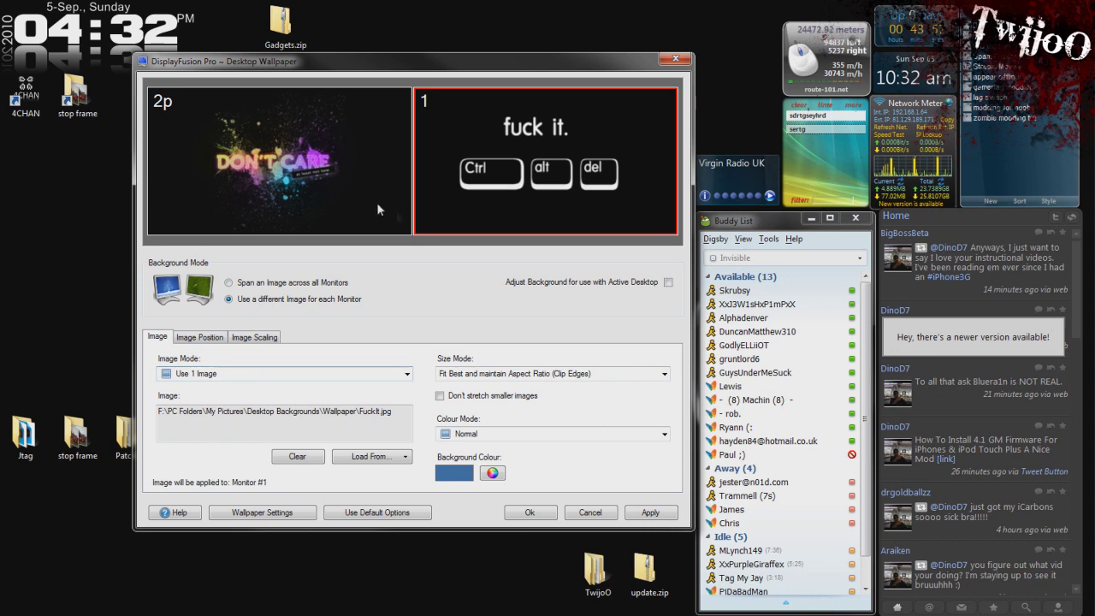
# Step: Set monitor 1 to rotate random wallpapers from the BoxMan backgrounds folder
pyautogui.click(195, 375)
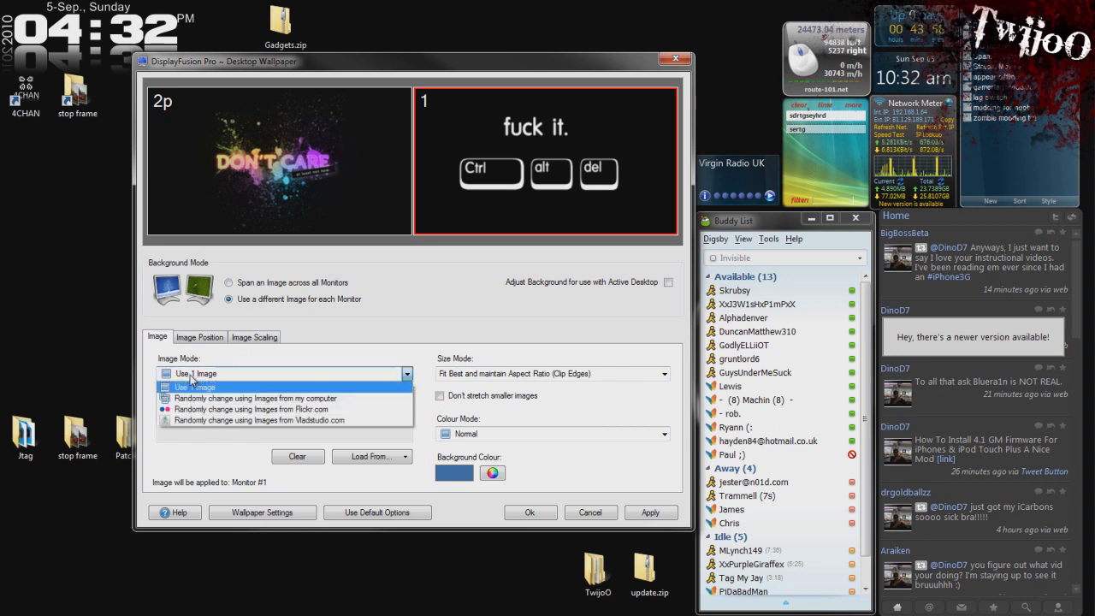
pyautogui.click(252, 398)
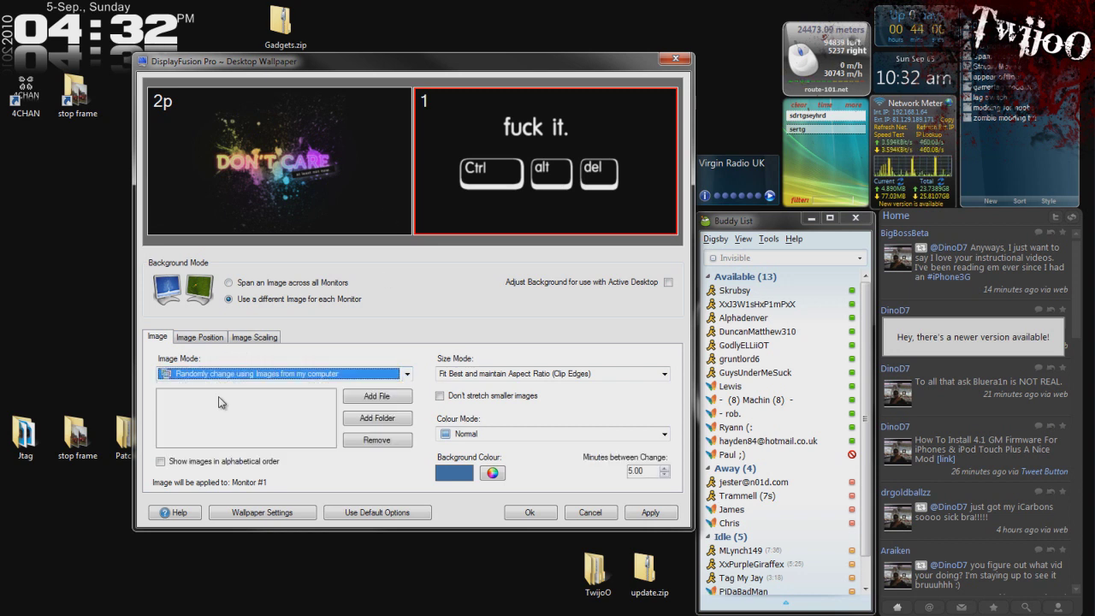
pyautogui.click(351, 417)
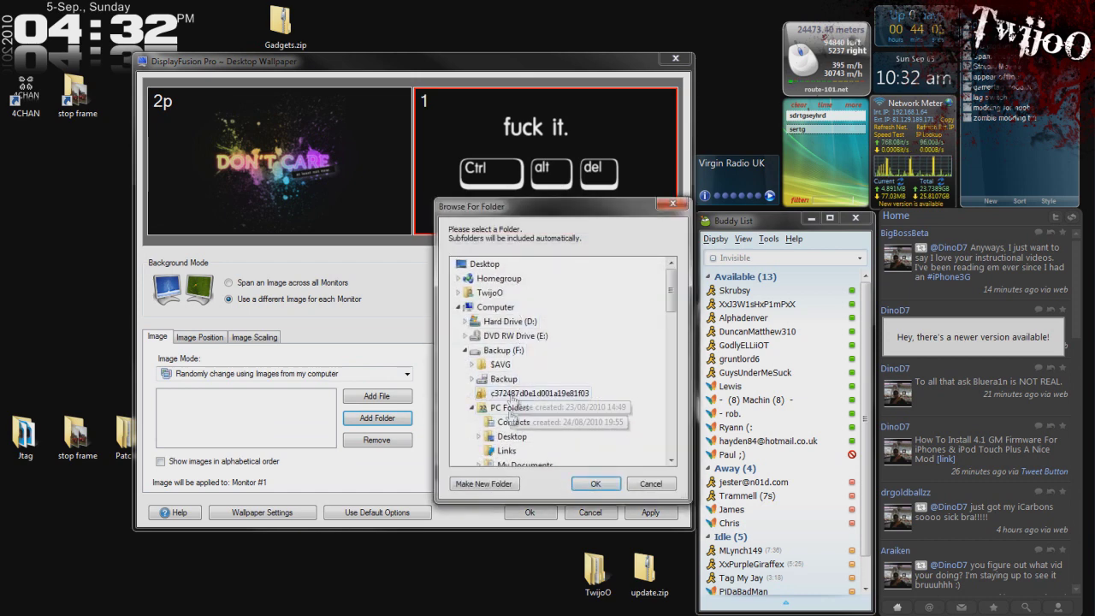
pyautogui.scroll(-5, 646, 351)
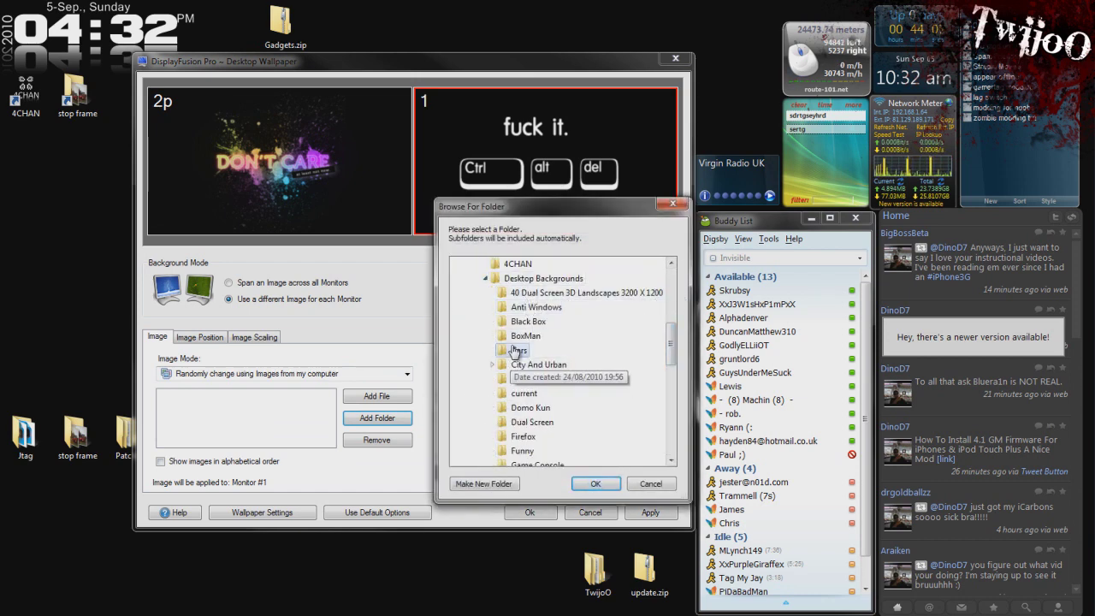
pyautogui.click(525, 335)
pyautogui.click(595, 484)
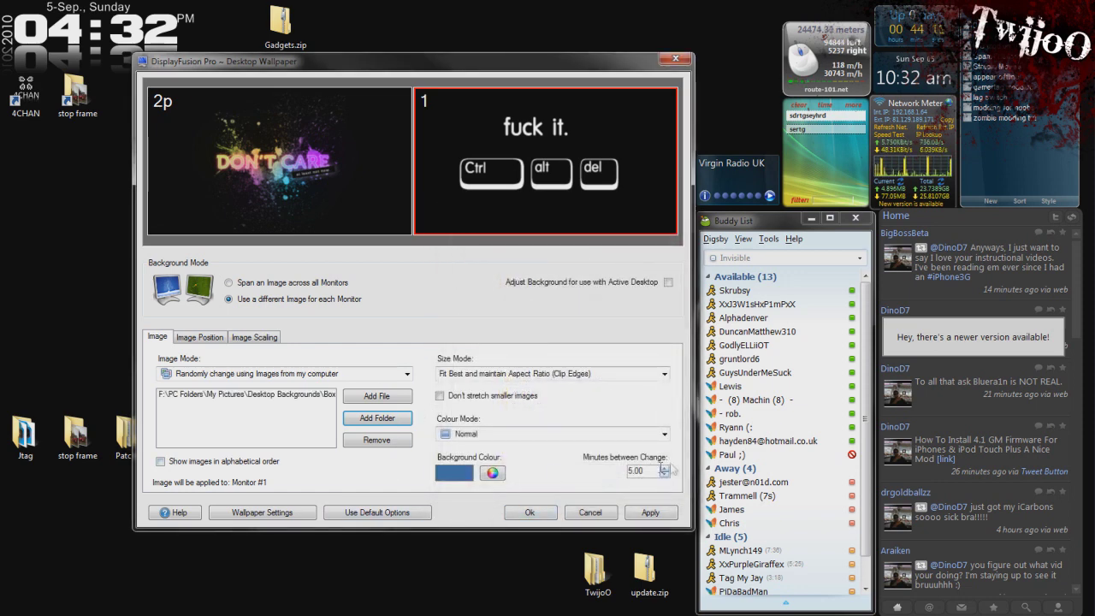
# Step: Enable a change every 5 minutes, apply, and move the wallpaper window aside
pyautogui.click(639, 470)
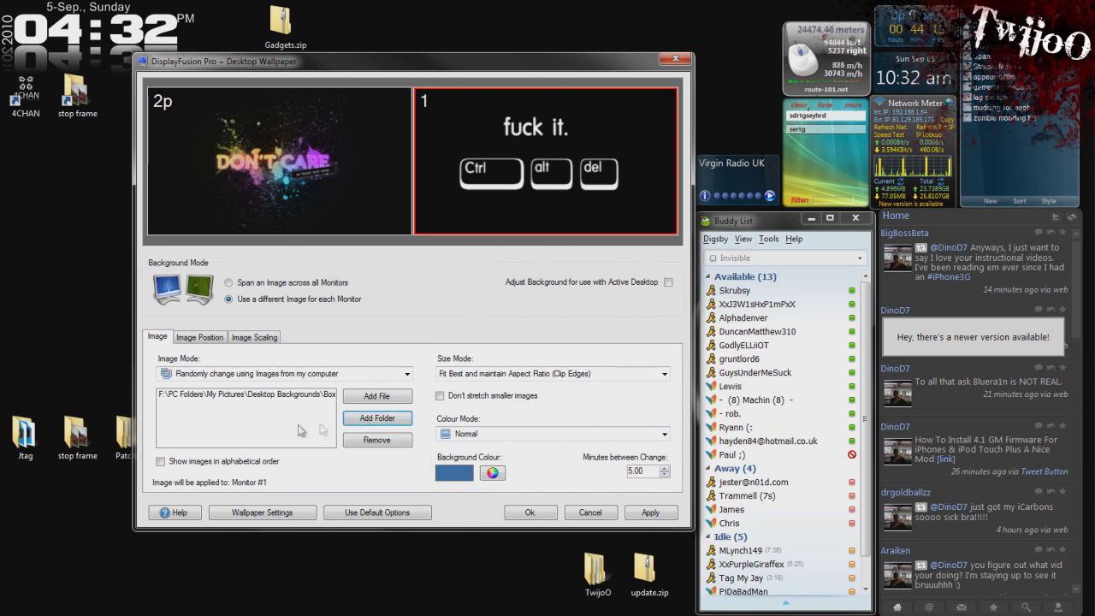
pyautogui.click(666, 520)
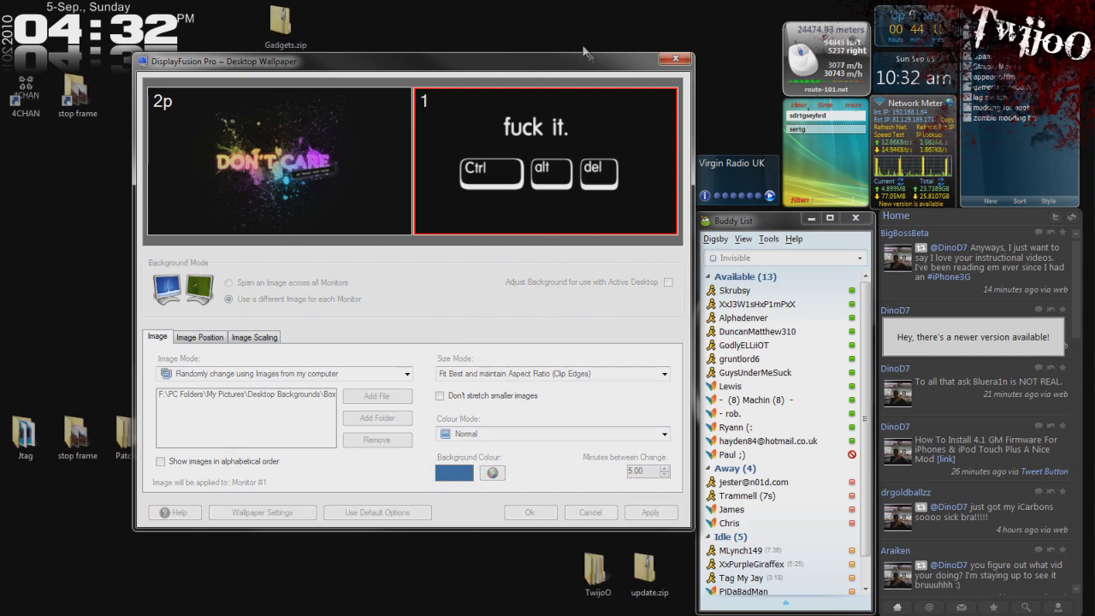
pyautogui.moveTo(587, 66); pyautogui.dragTo(213, 68)
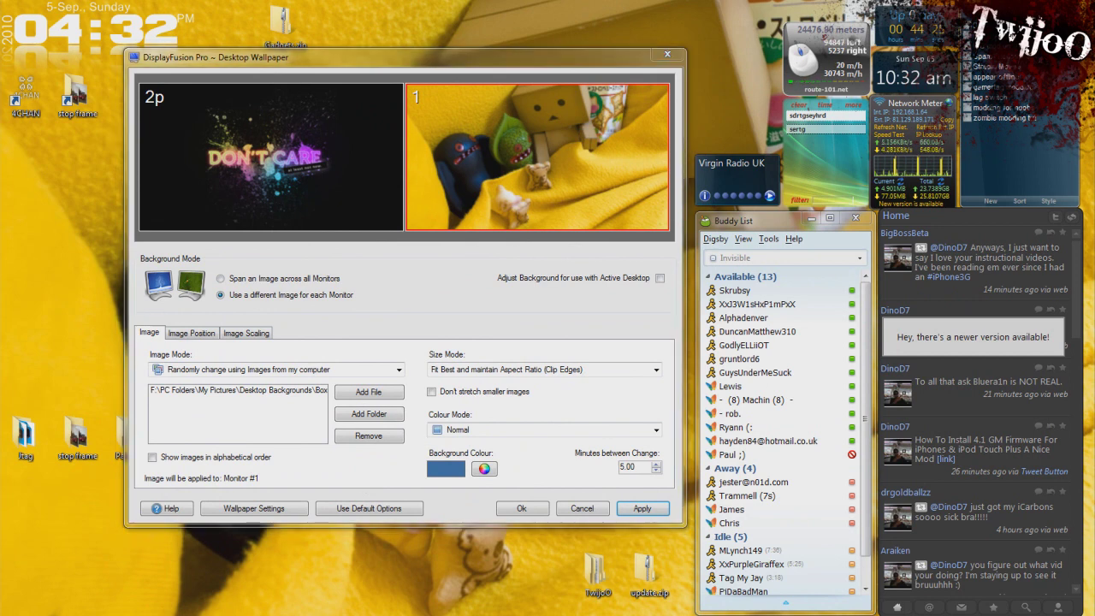
# Step: Try spanning one image across all monitors, then revert to a different image per monitor
pyautogui.click(244, 278)
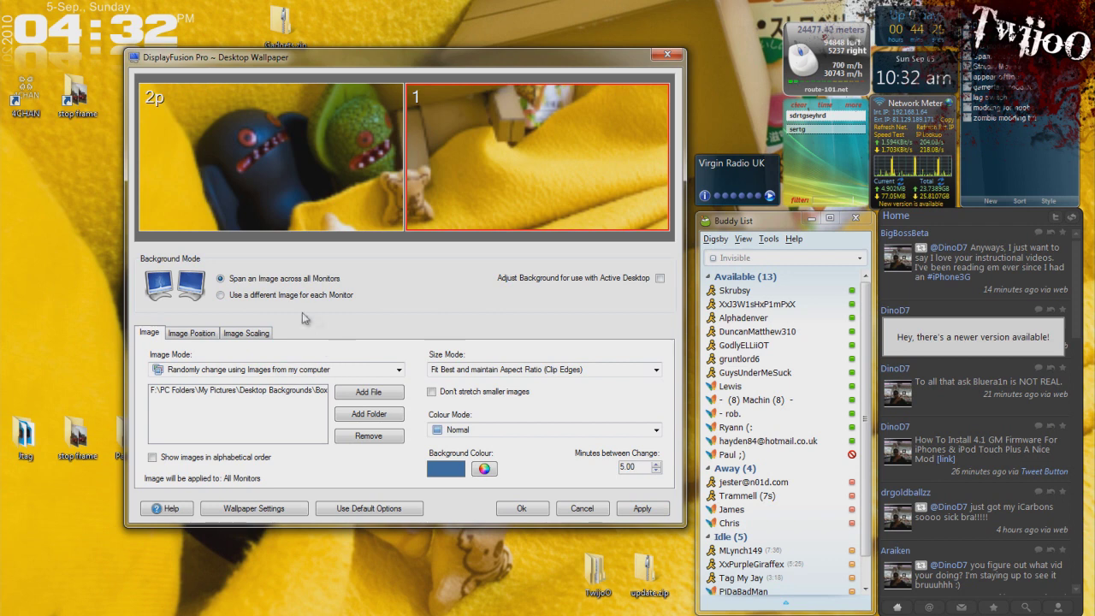
pyautogui.click(275, 296)
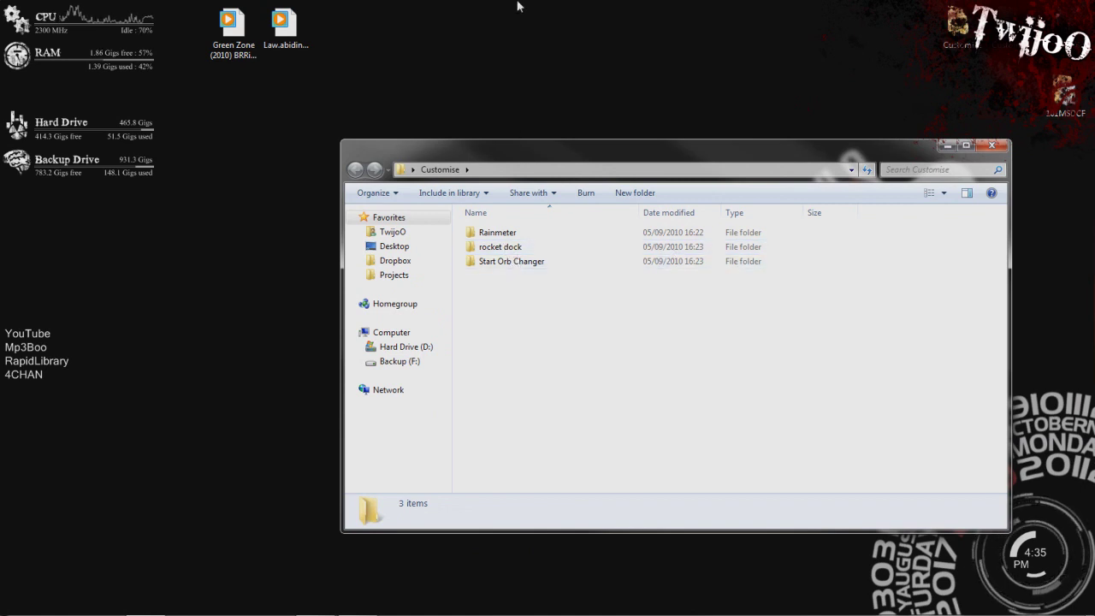
# Step: Reveal the auto-hide dock at the top edge and briefly show the Start menu
pyautogui.moveTo(518, 7)
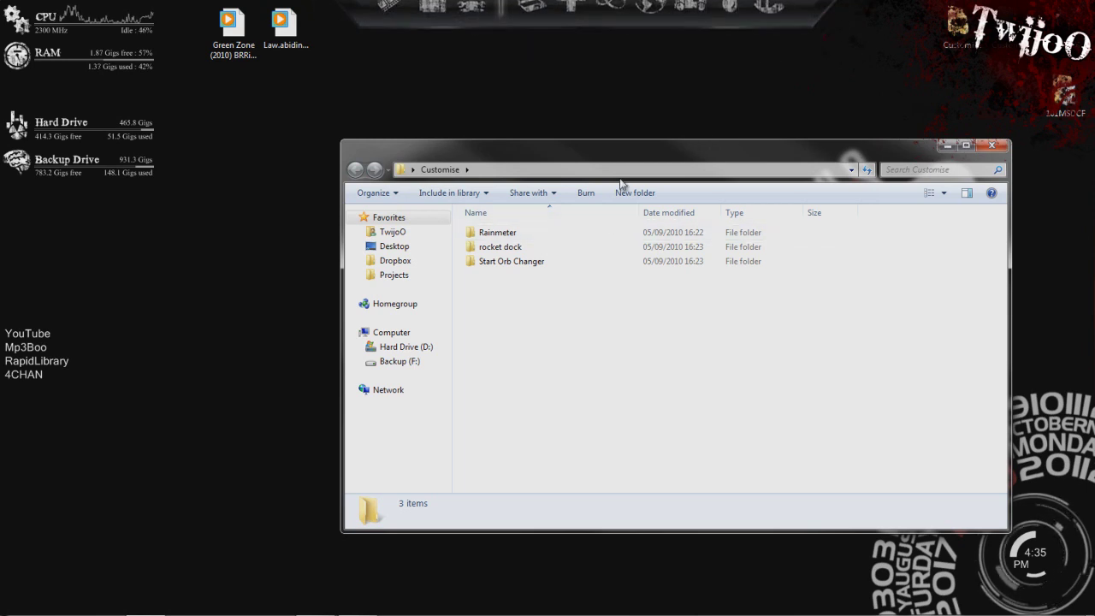
pyautogui.moveTo(593, 9)
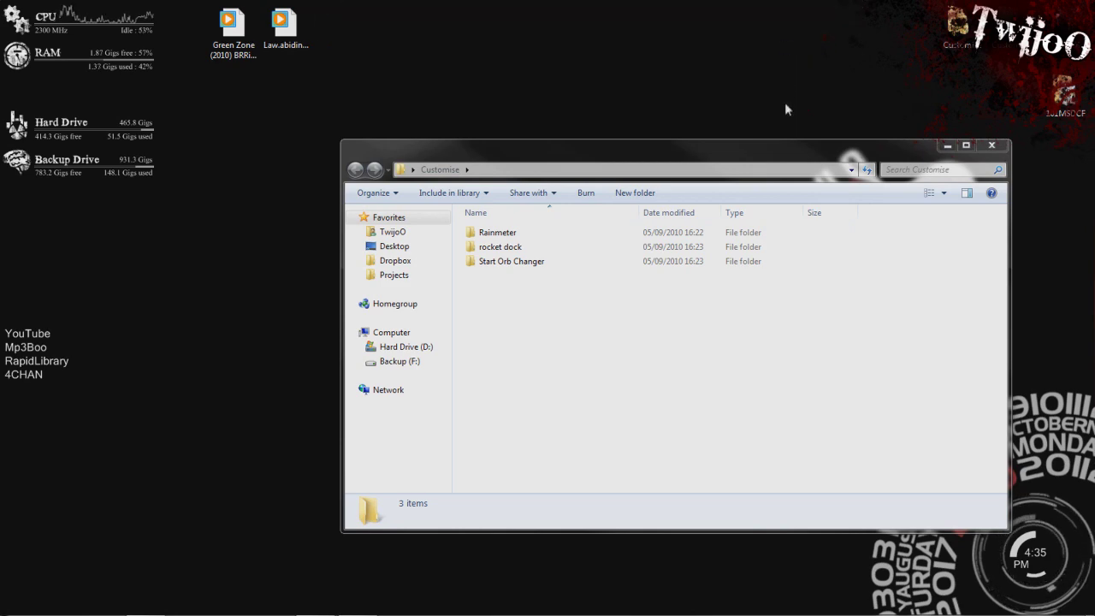
pyautogui.press('super')
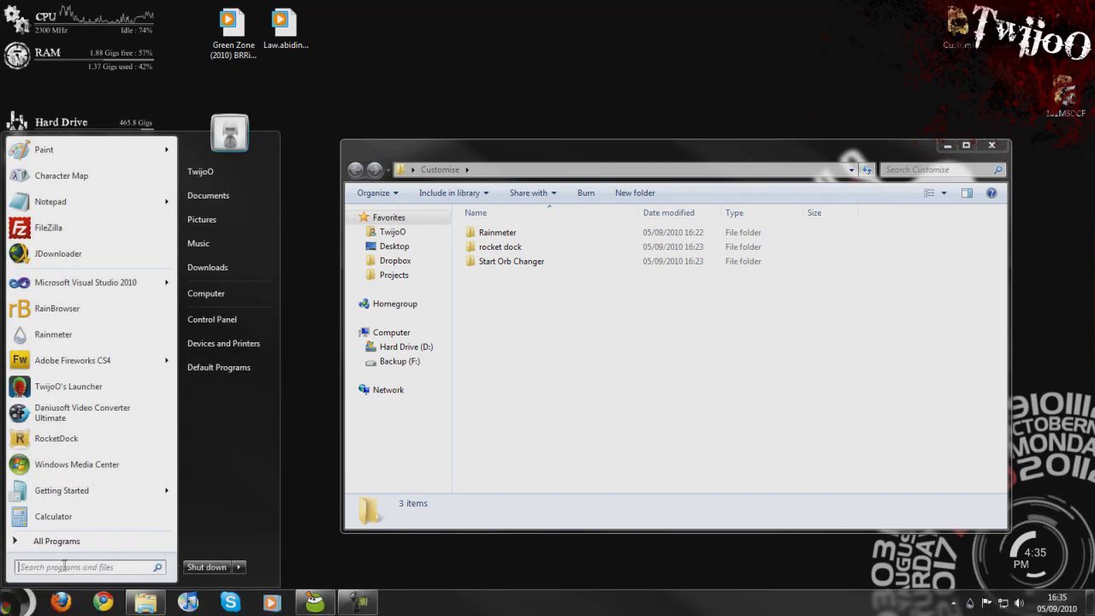
pyautogui.click(335, 439)
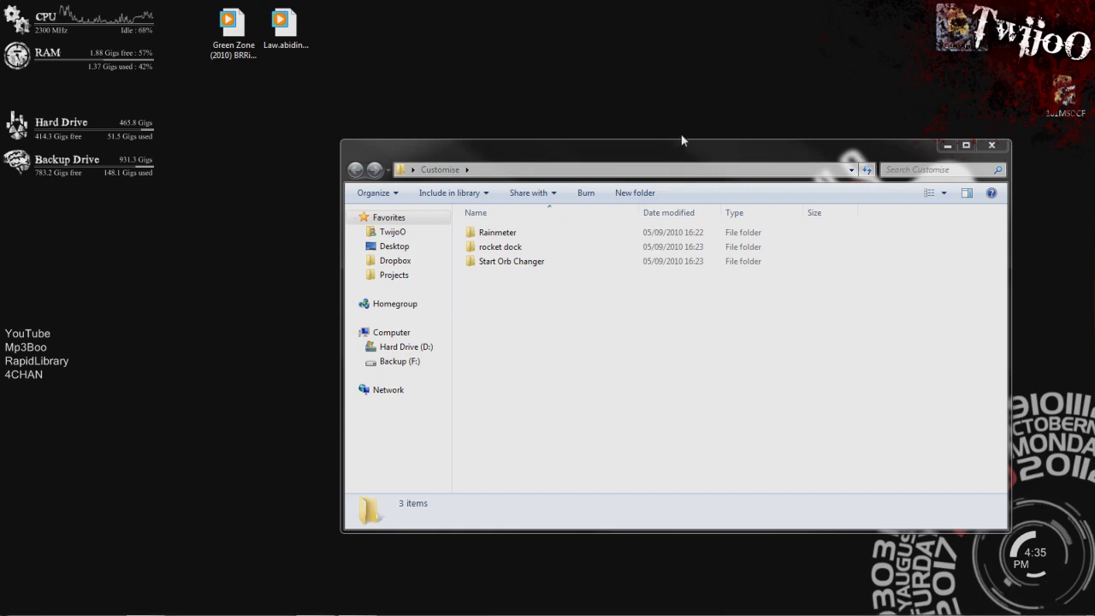
# Step: Open rocket dock > UniqueBoard to inspect its five skin files, then return to rocket dock
pyautogui.doubleClick(596, 249)
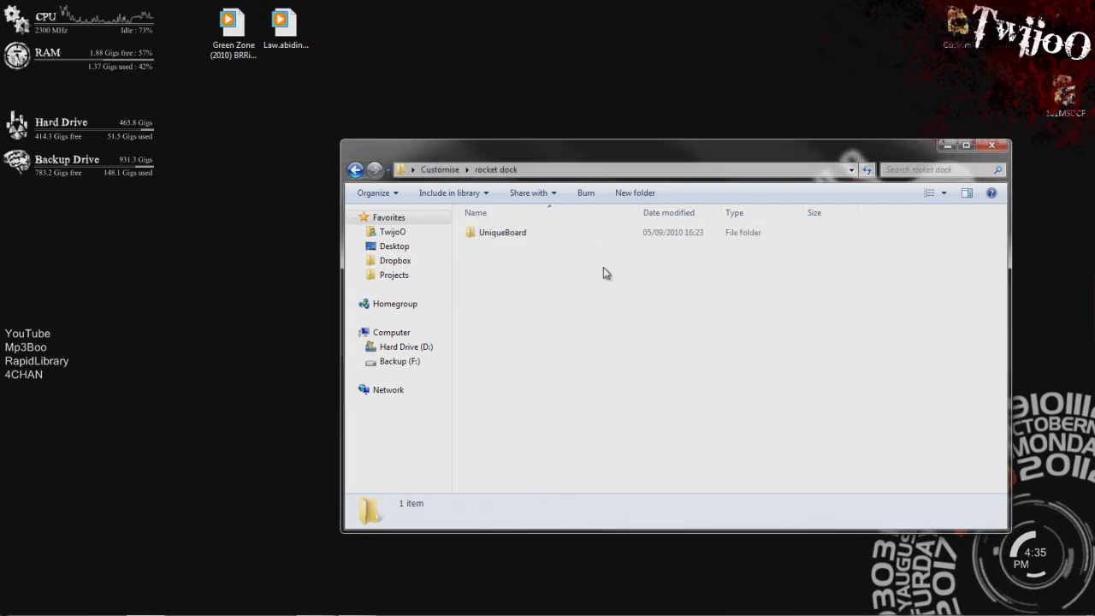
pyautogui.click(494, 236)
pyautogui.rightClick(494, 237)
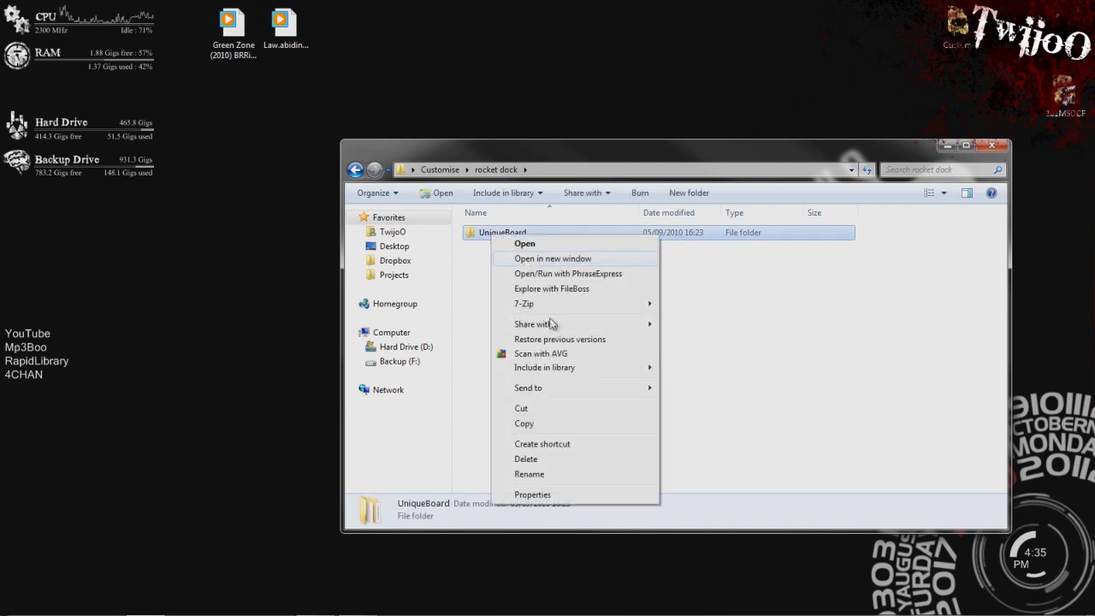
pyautogui.click(553, 425)
pyautogui.doubleClick(495, 238)
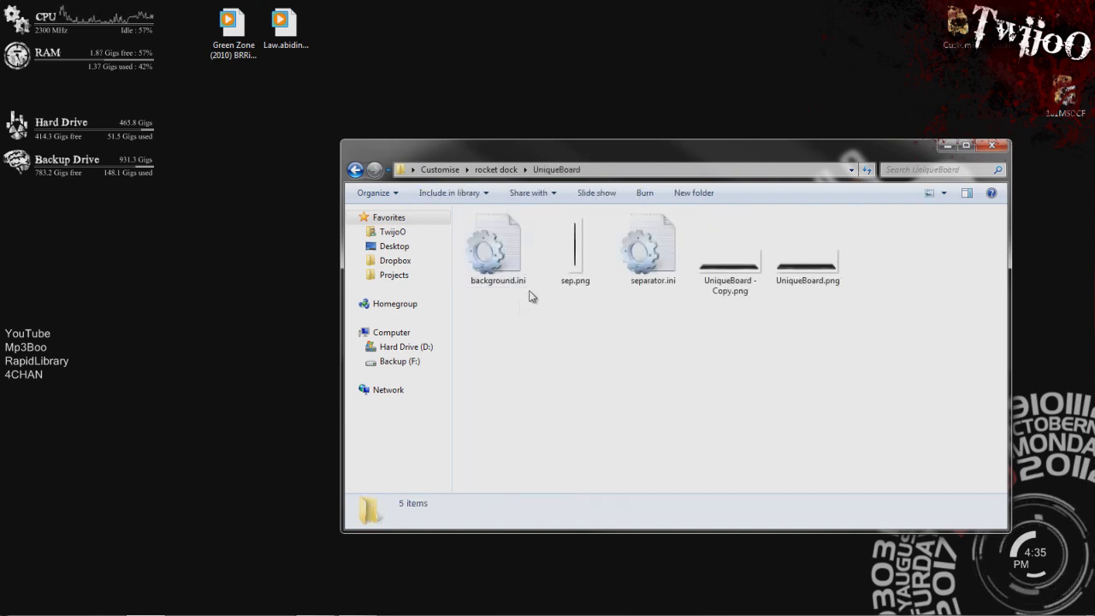
pyautogui.hotkey('ctrl', 'a')
pyautogui.click(849, 310)
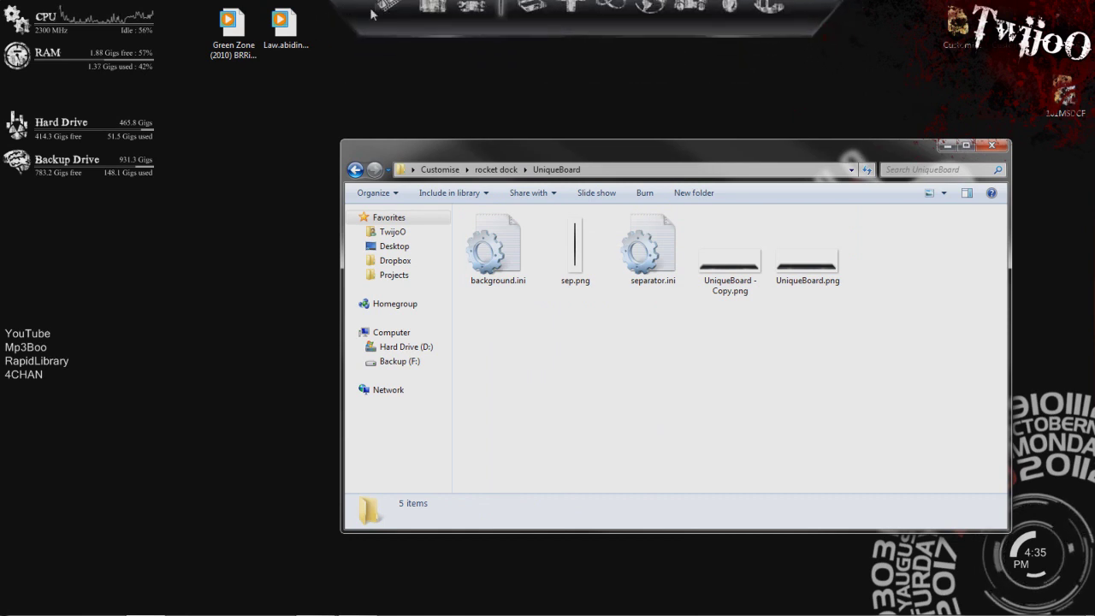
pyautogui.click(487, 170)
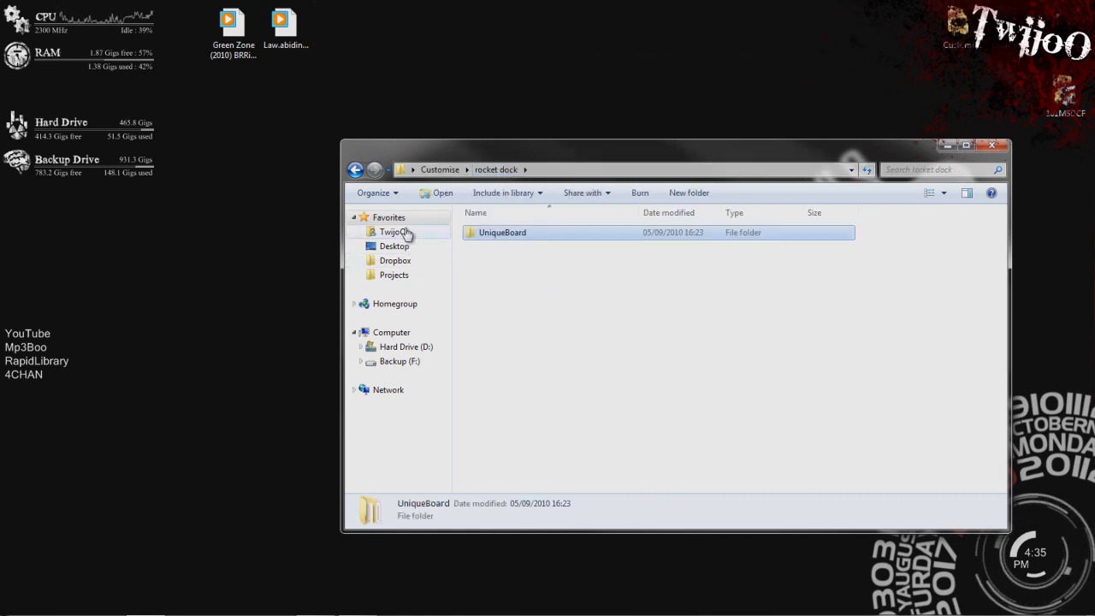
# Step: Browse to D:\Program Files\RocketDock\Skins in Windows Explorer
pyautogui.click(398, 333)
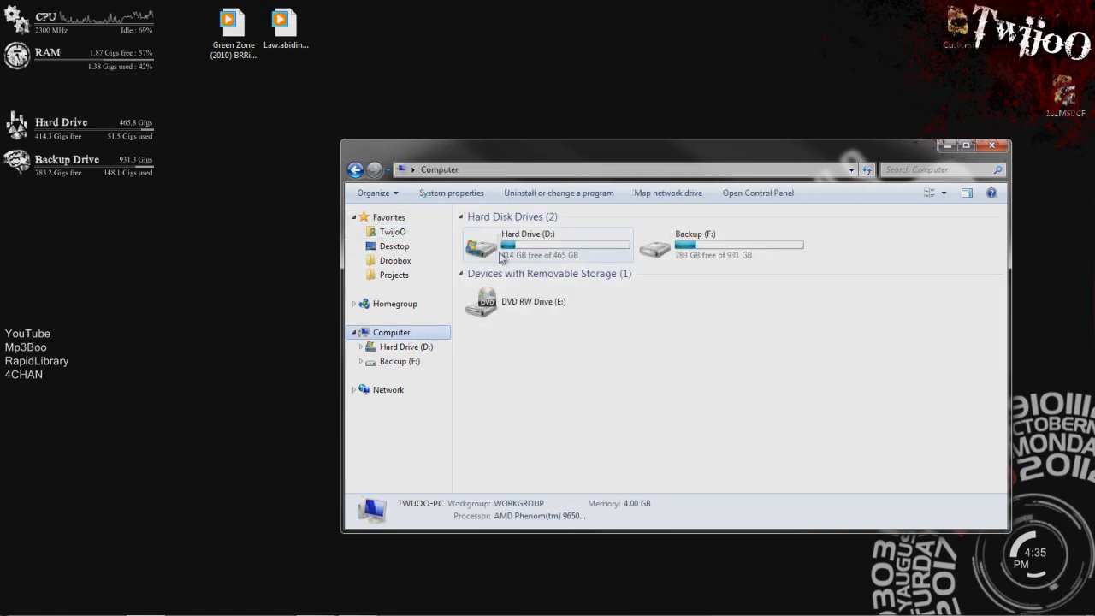
pyautogui.doubleClick(513, 243)
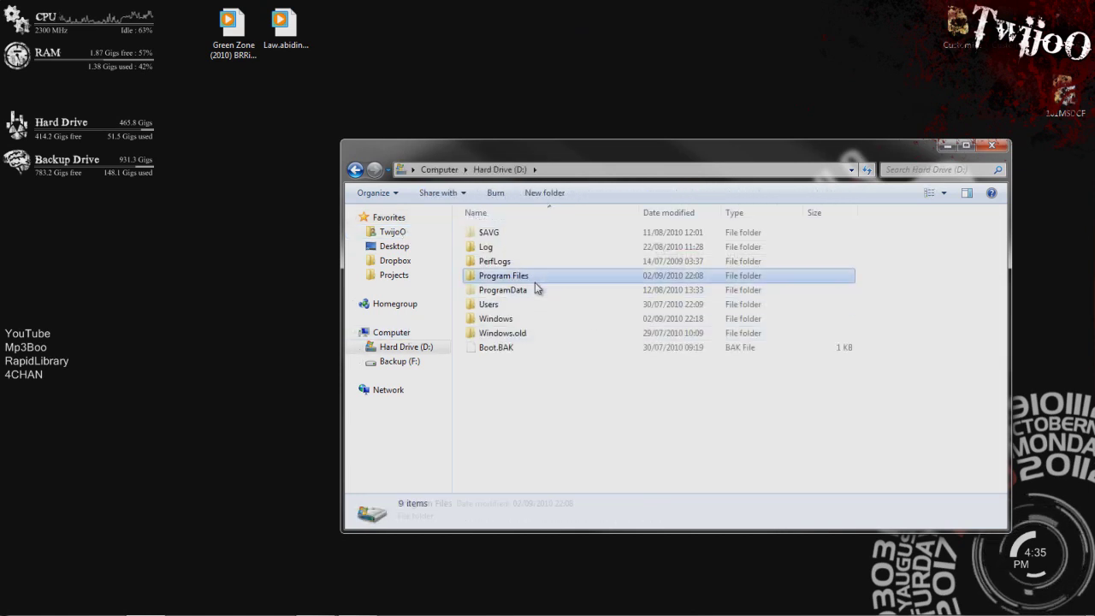
pyautogui.doubleClick(538, 275)
pyautogui.click(548, 291)
pyautogui.press('r')
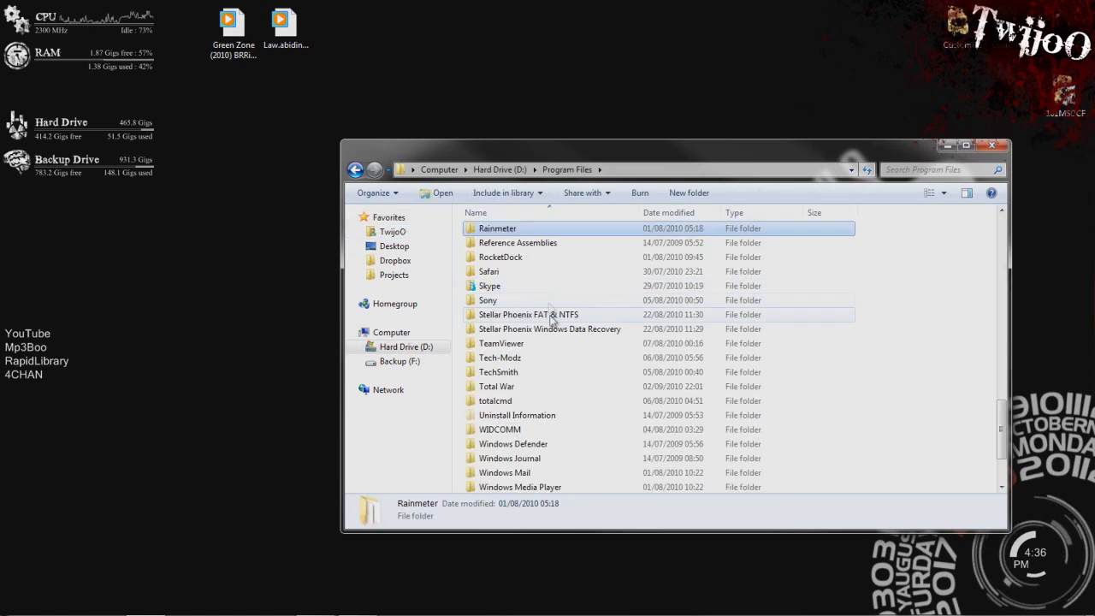
pyautogui.doubleClick(525, 261)
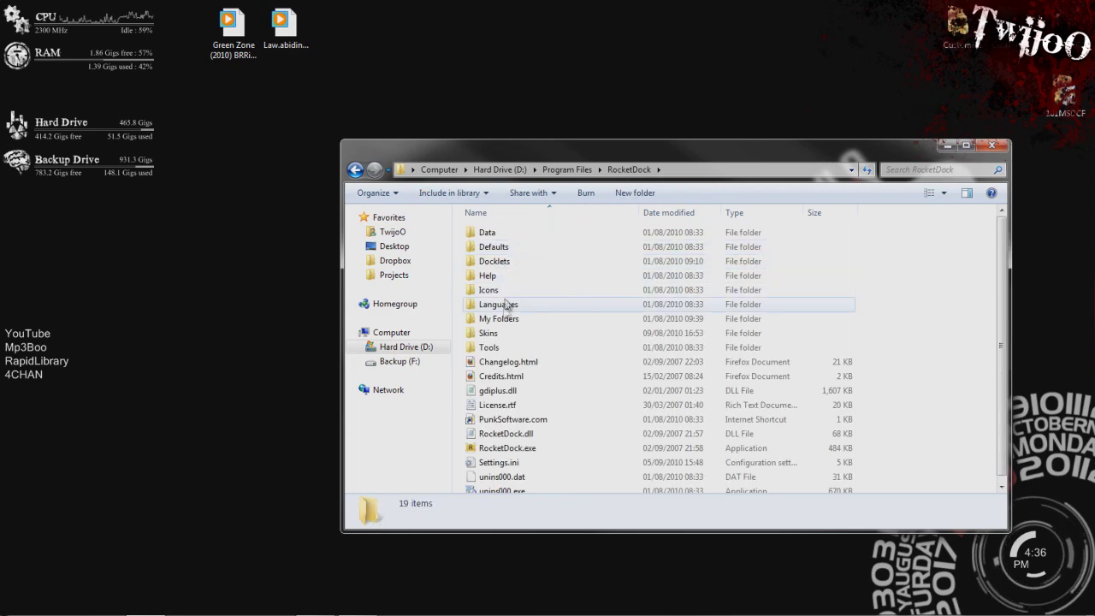
pyautogui.doubleClick(531, 334)
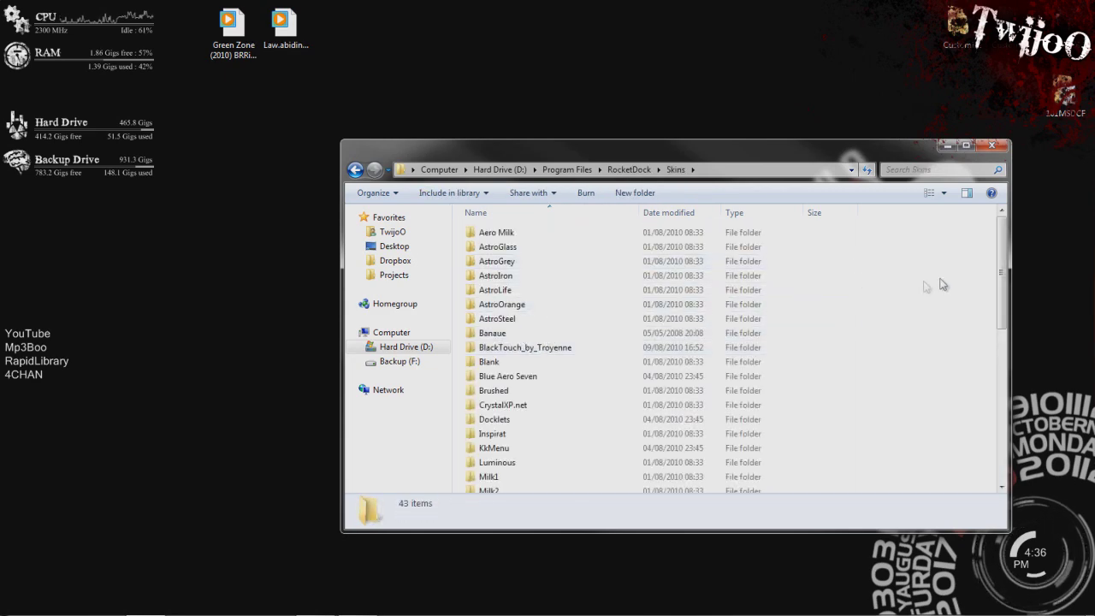
# Step: Paste the UniqueBoard folder into Skins, merge and resolve the file conflict, then close Explorer
pyautogui.moveTo(1001, 259); pyautogui.dragTo(986, 390)
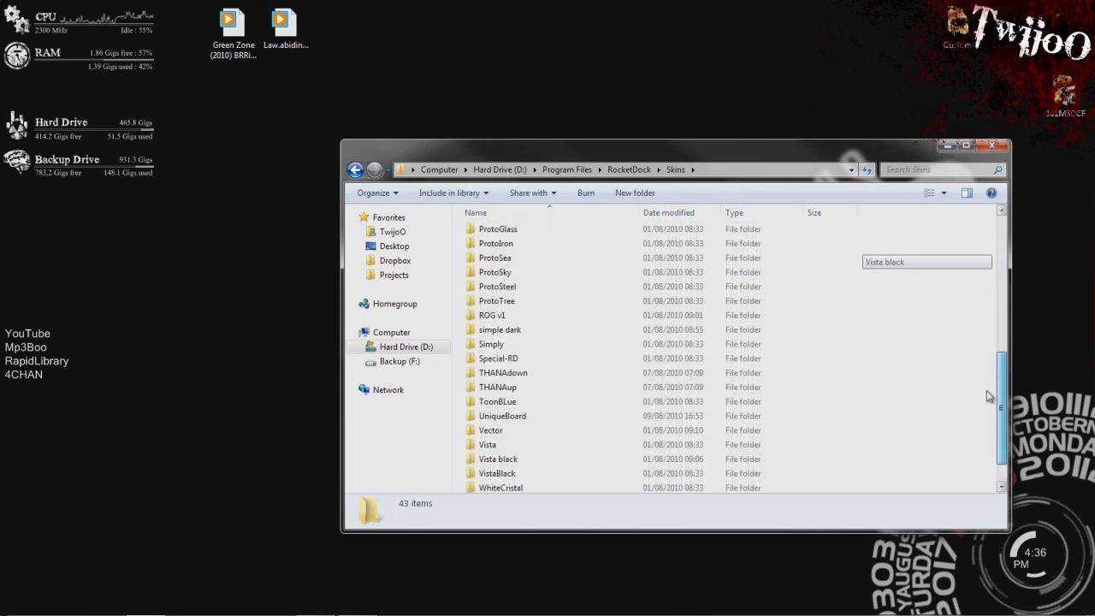
pyautogui.rightClick(918, 337)
pyautogui.click(951, 432)
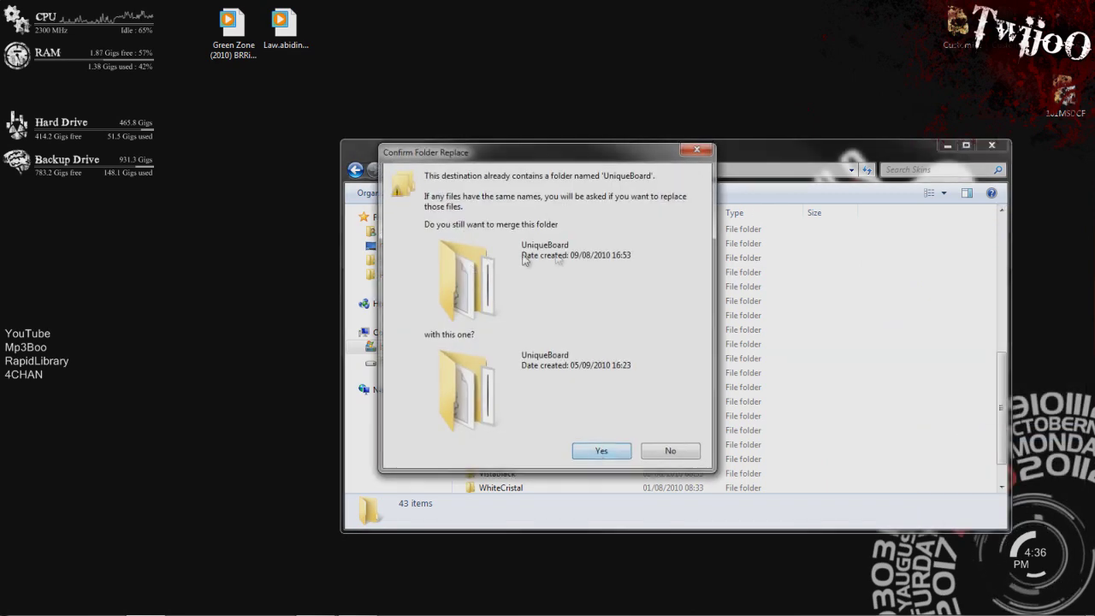
pyautogui.click(610, 453)
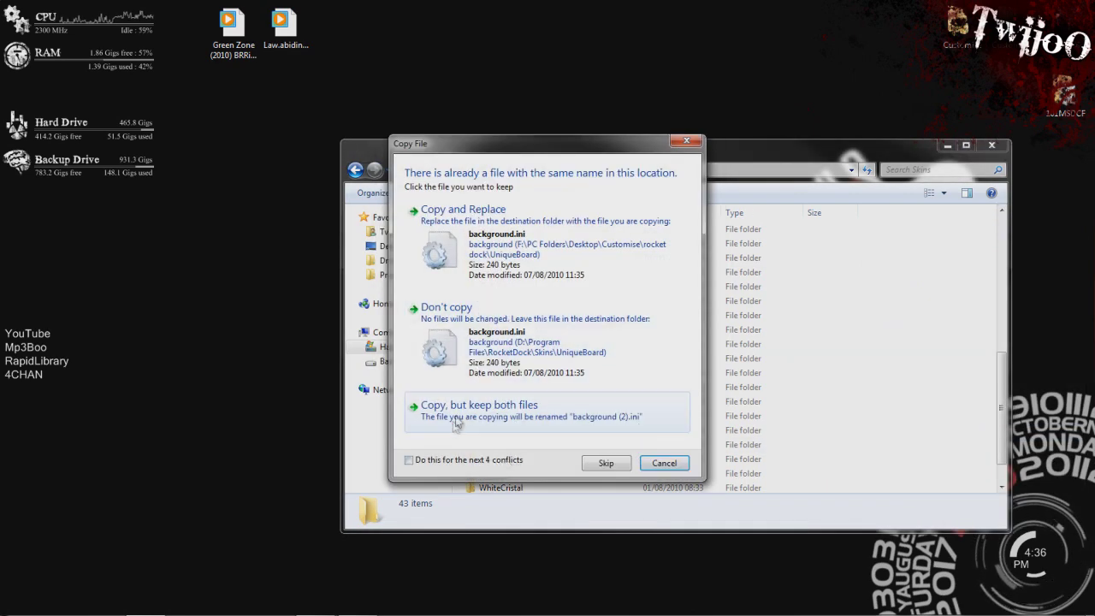
pyautogui.click(462, 211)
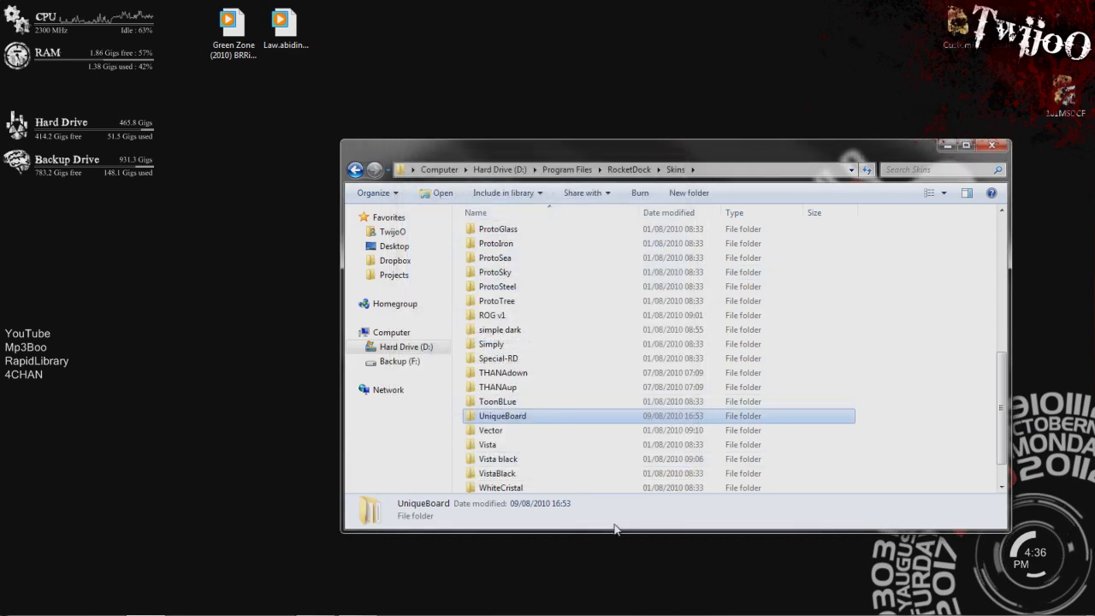
pyautogui.click(991, 146)
# Step: Open RocketDock's Dock Settings and choose UniqueBoard in the Style page's Theme list
pyautogui.press('super')
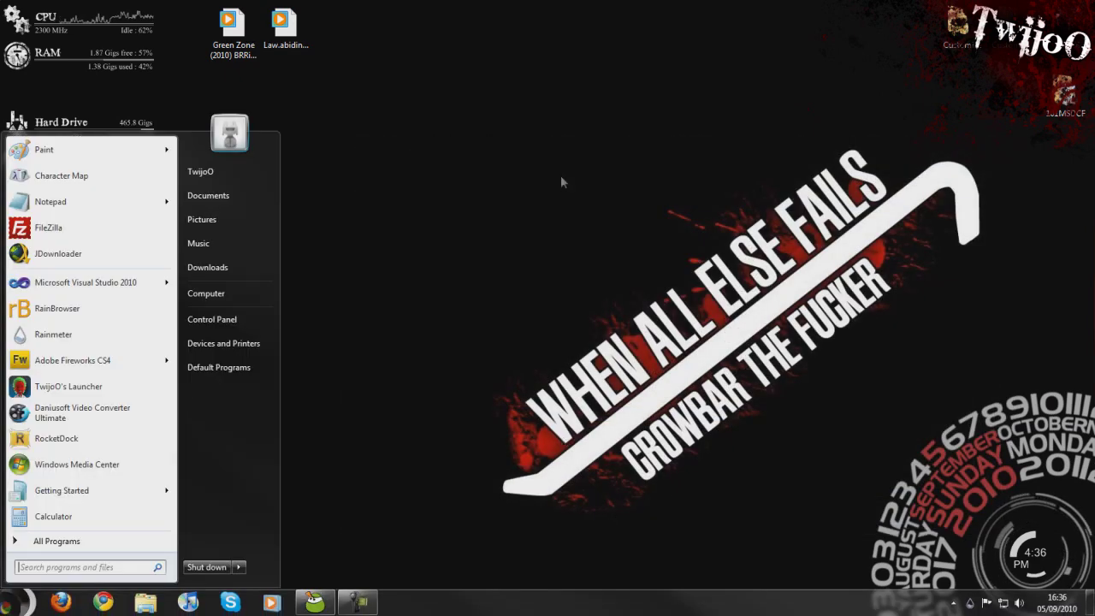
pyautogui.click(554, 318)
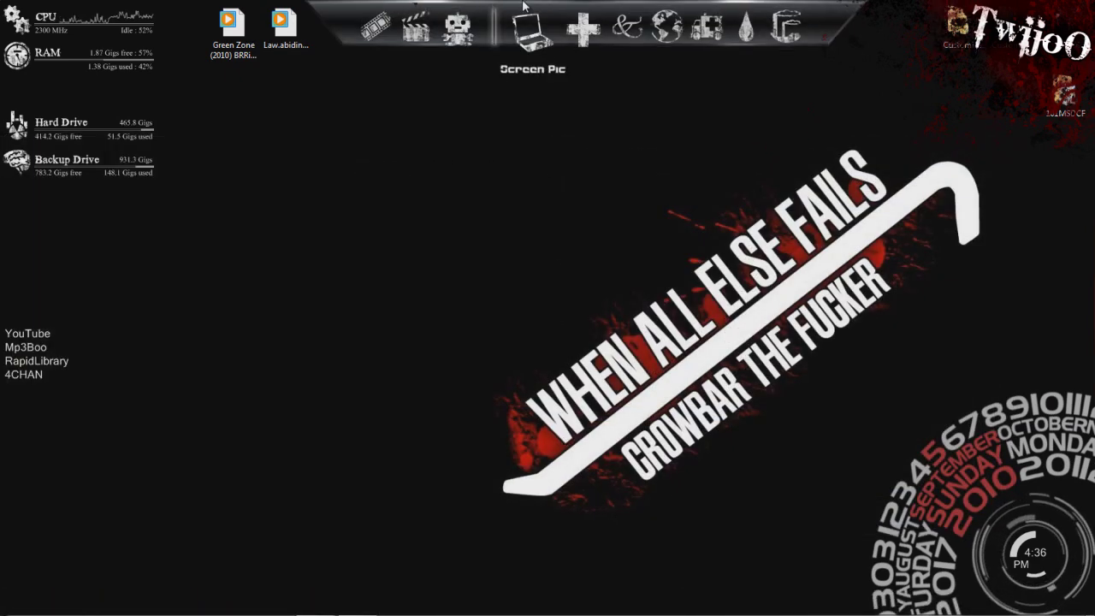
pyautogui.rightClick(802, 4)
pyautogui.click(682, 60)
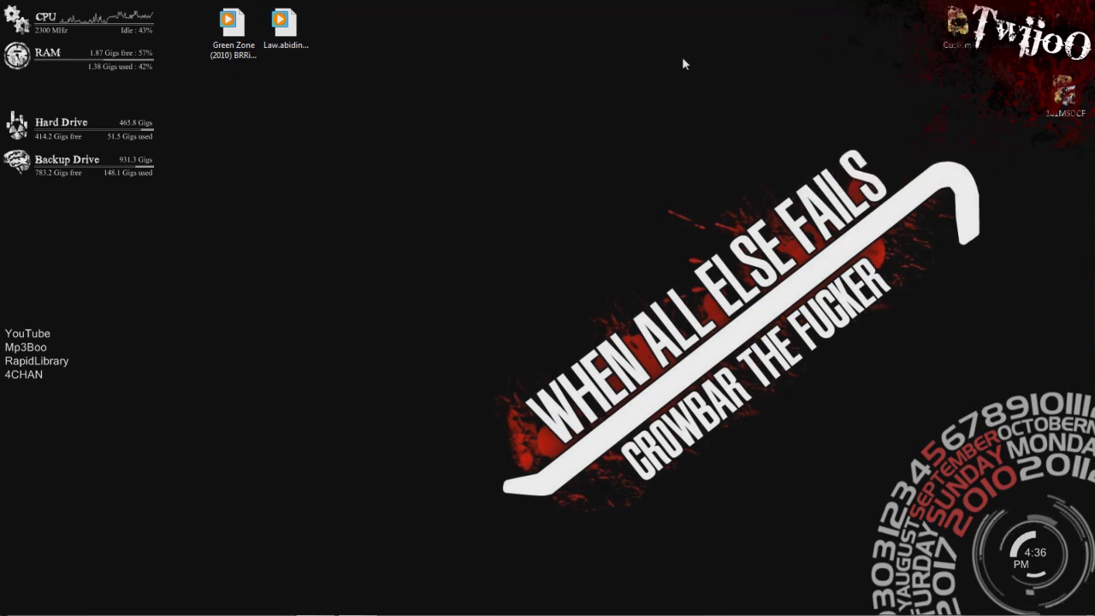
pyautogui.rightClick(636, 5)
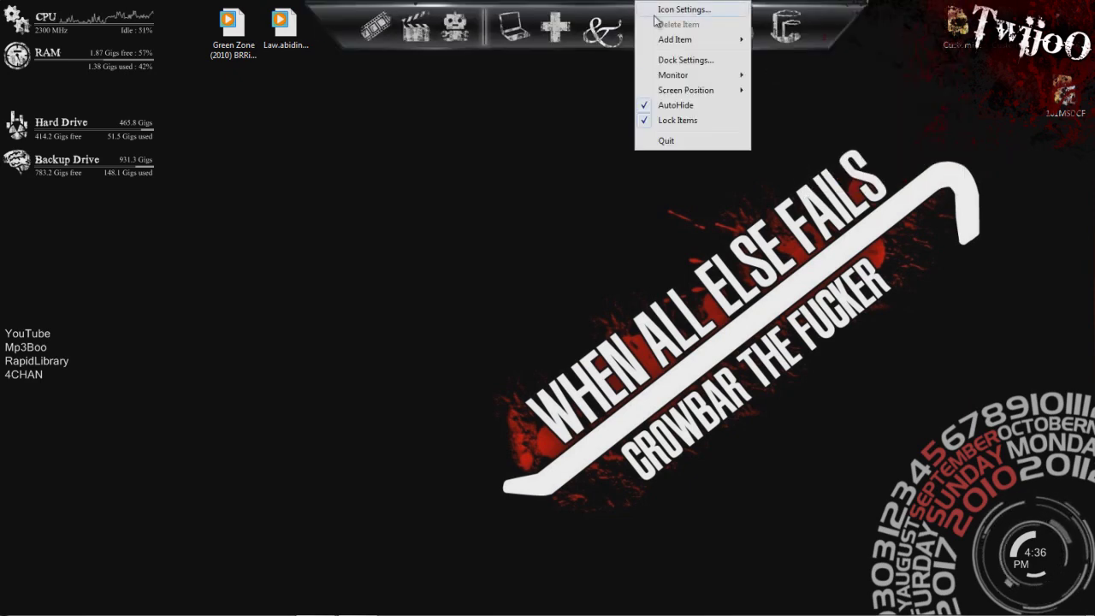
pyautogui.click(722, 270)
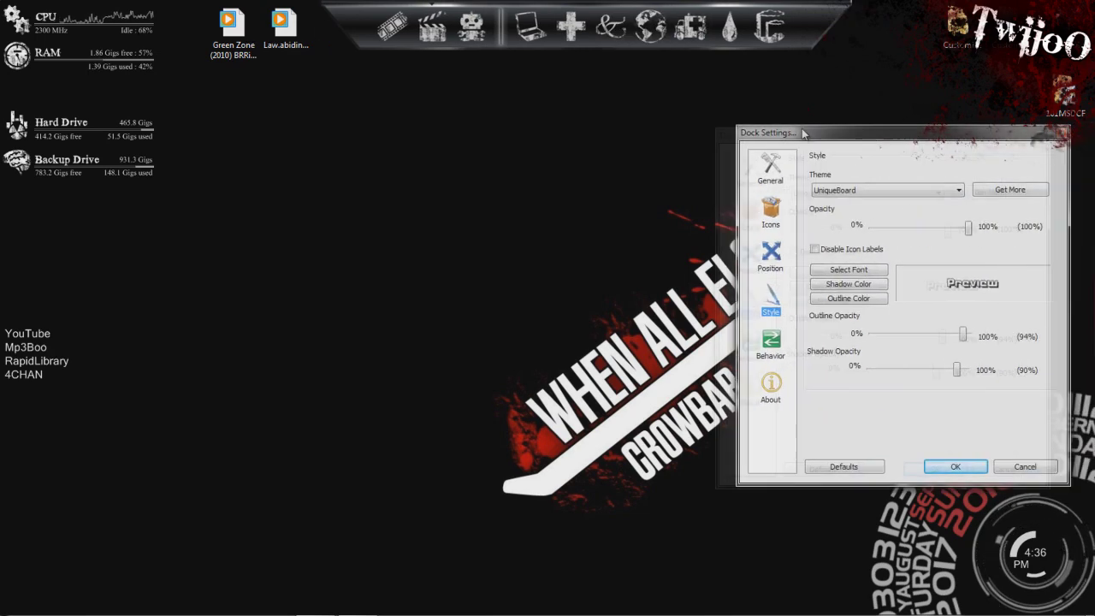
pyautogui.click(829, 192)
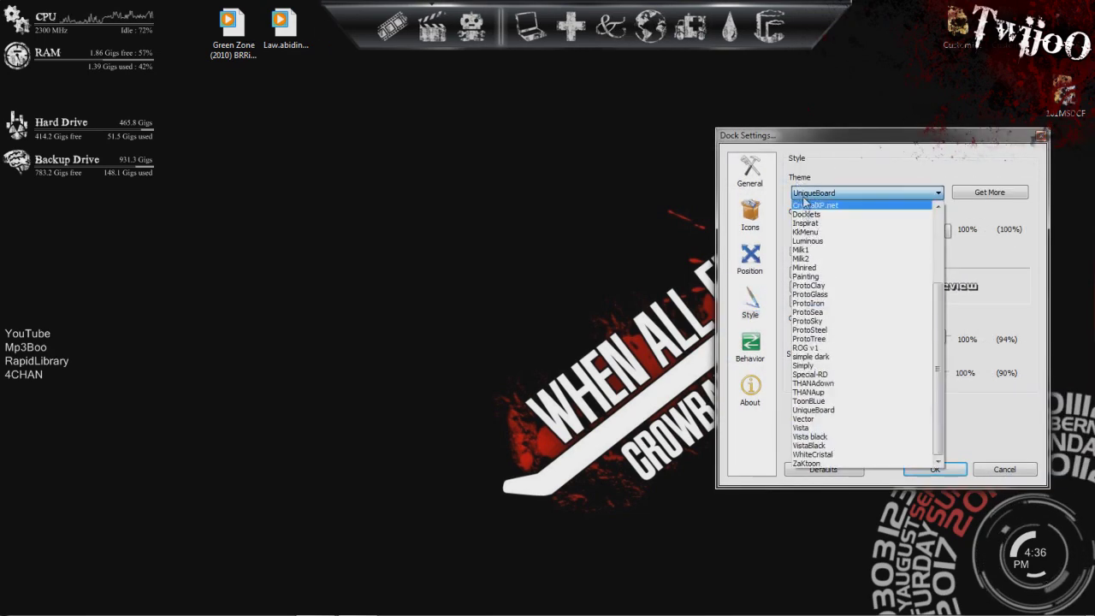
pyautogui.click(813, 409)
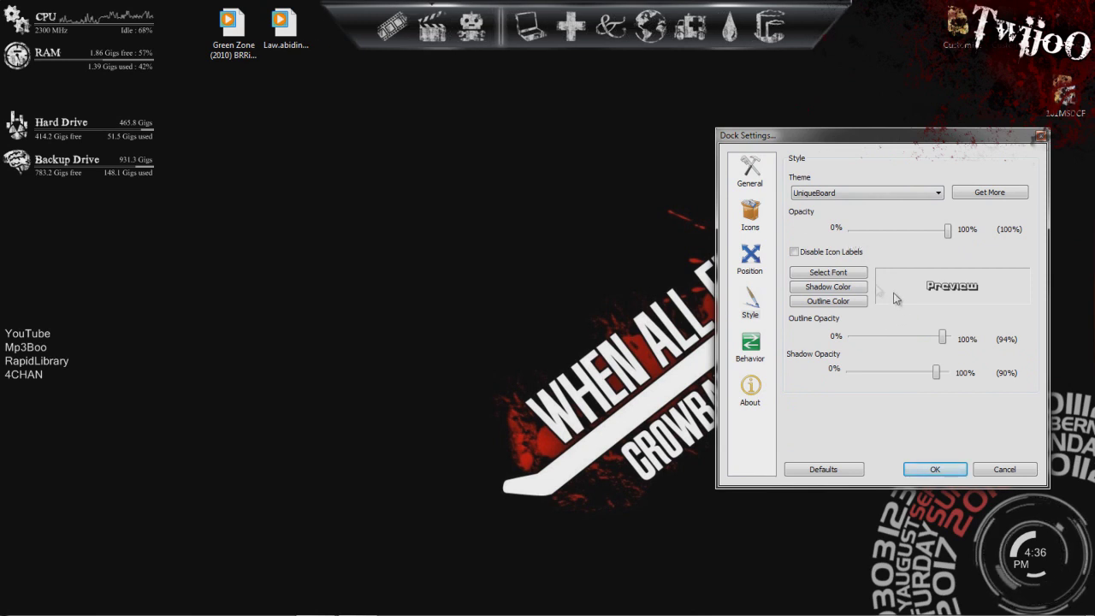
# Step: Look through the Icons and Behavior settings pages, then return to Style
pyautogui.click(753, 205)
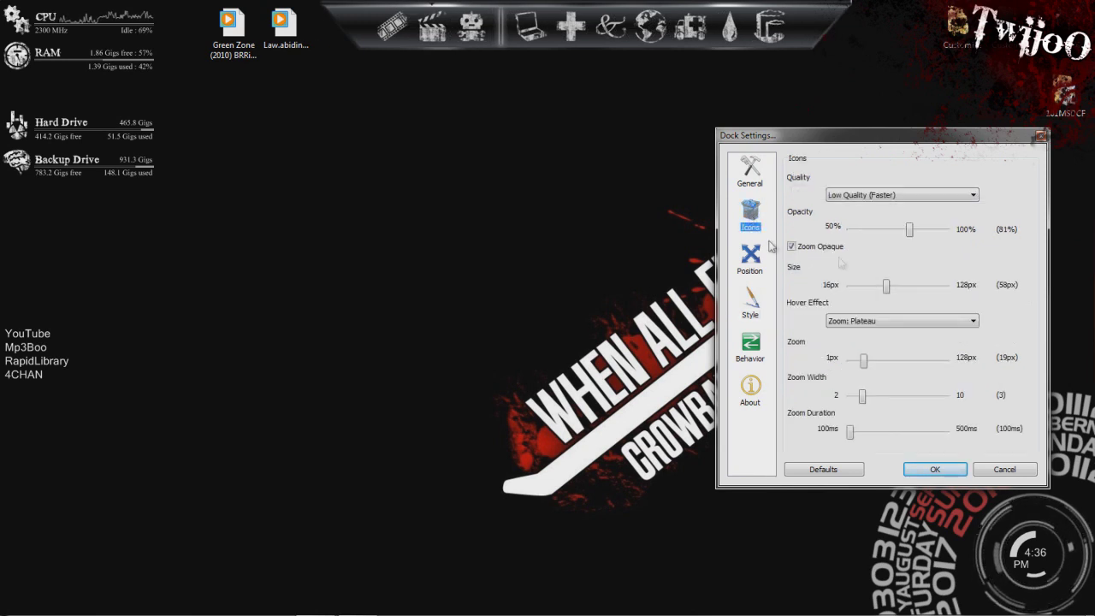
pyautogui.click(747, 345)
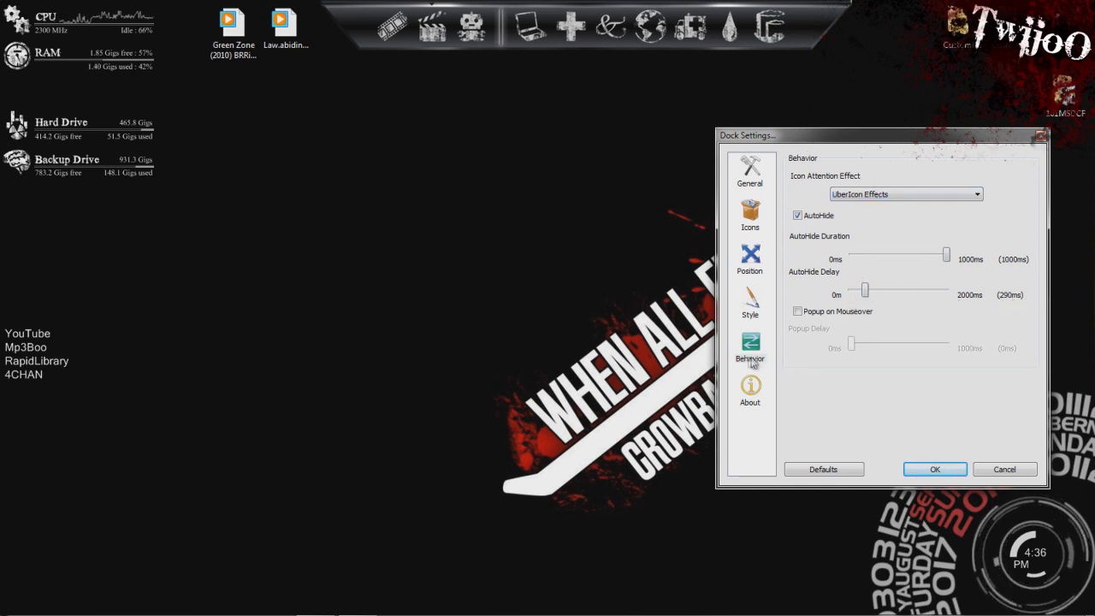
pyautogui.click(752, 308)
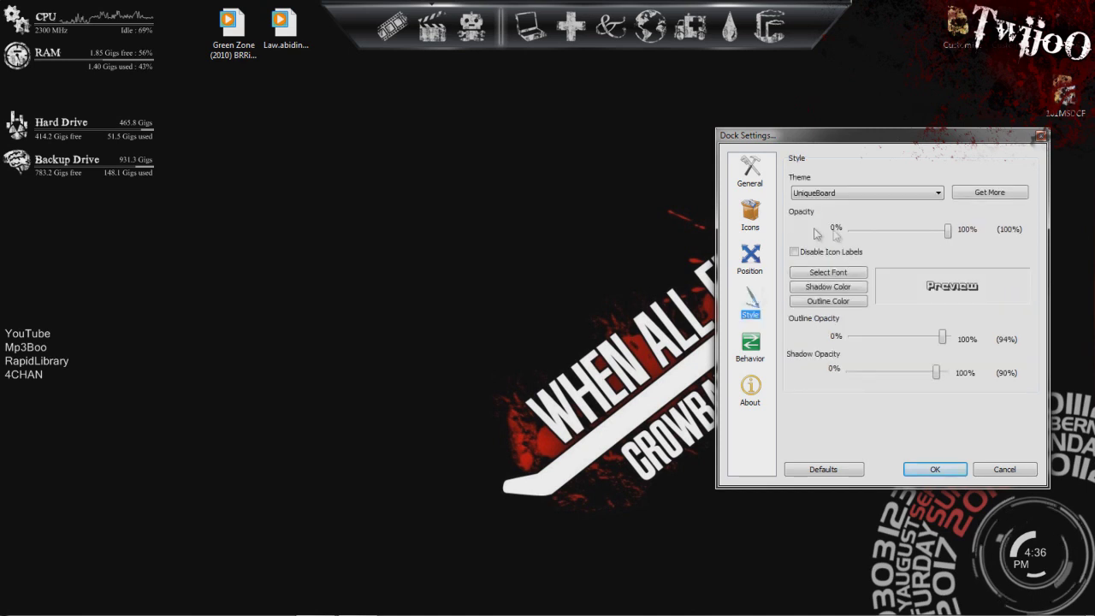
# Step: Try Bottom and Left as the dock's screen position, then set it back to Top
pyautogui.click(751, 255)
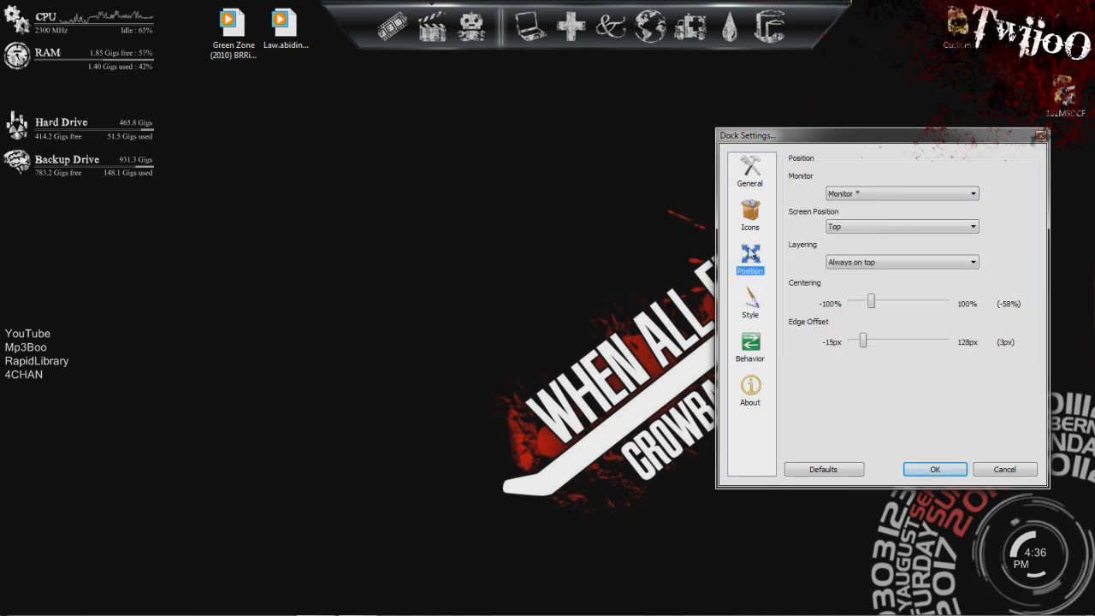
pyautogui.click(860, 227)
pyautogui.click(856, 247)
pyautogui.click(857, 227)
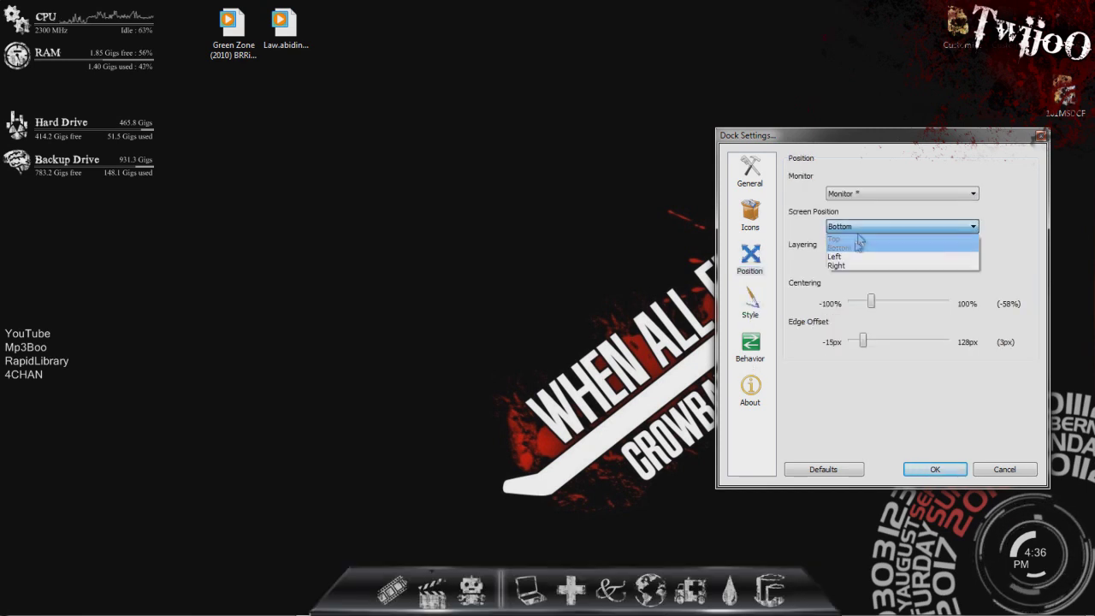
pyautogui.click(847, 257)
pyautogui.click(847, 227)
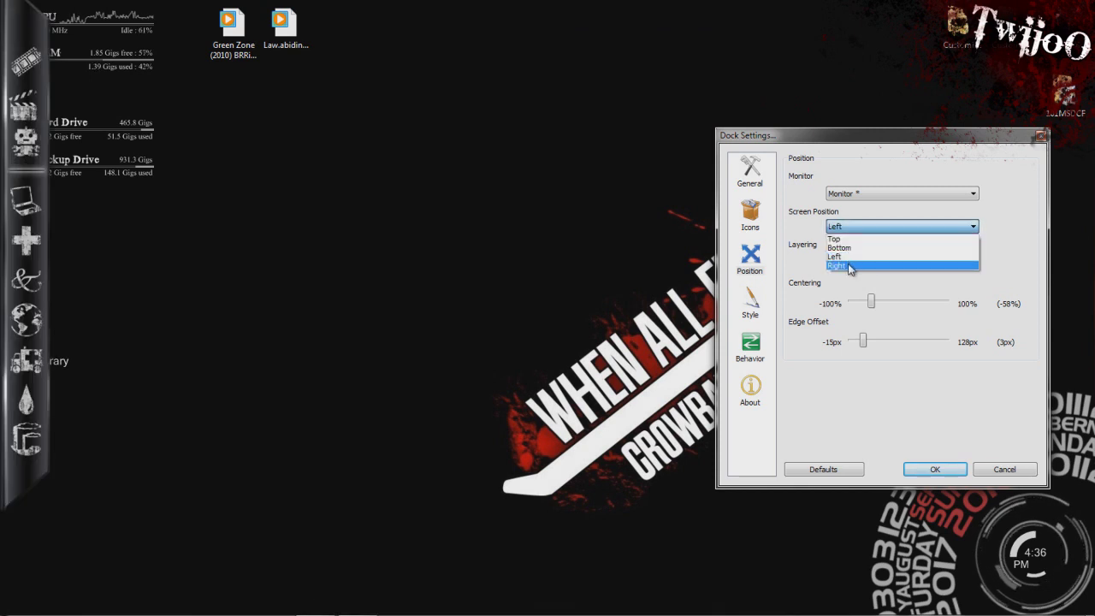
pyautogui.click(842, 240)
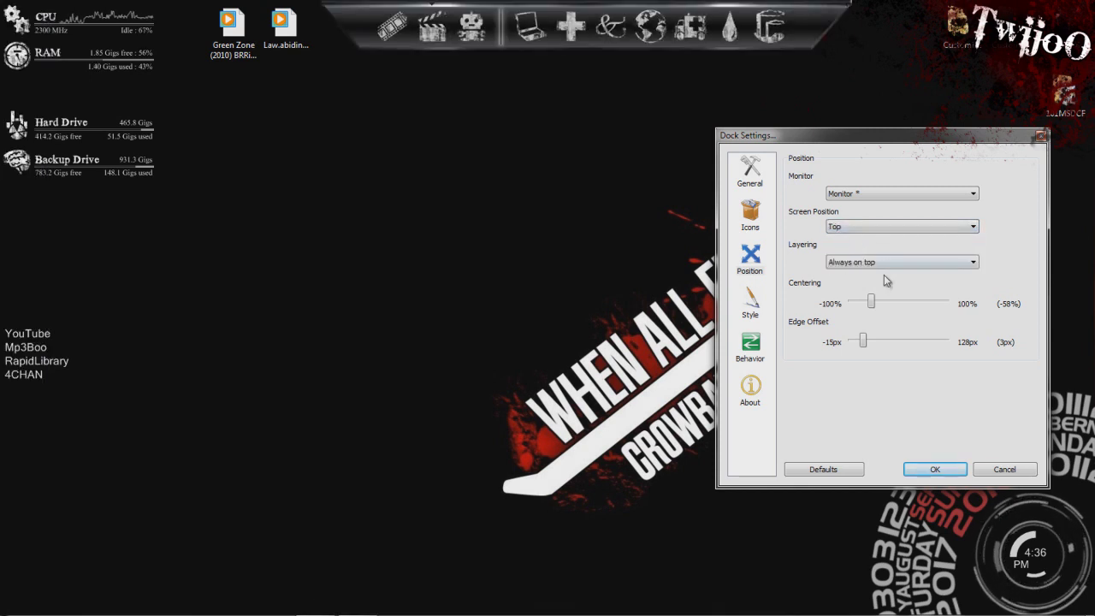
# Step: Glance at the About and General pages, then apply the dock settings with OK
pyautogui.click(750, 389)
pyautogui.click(750, 171)
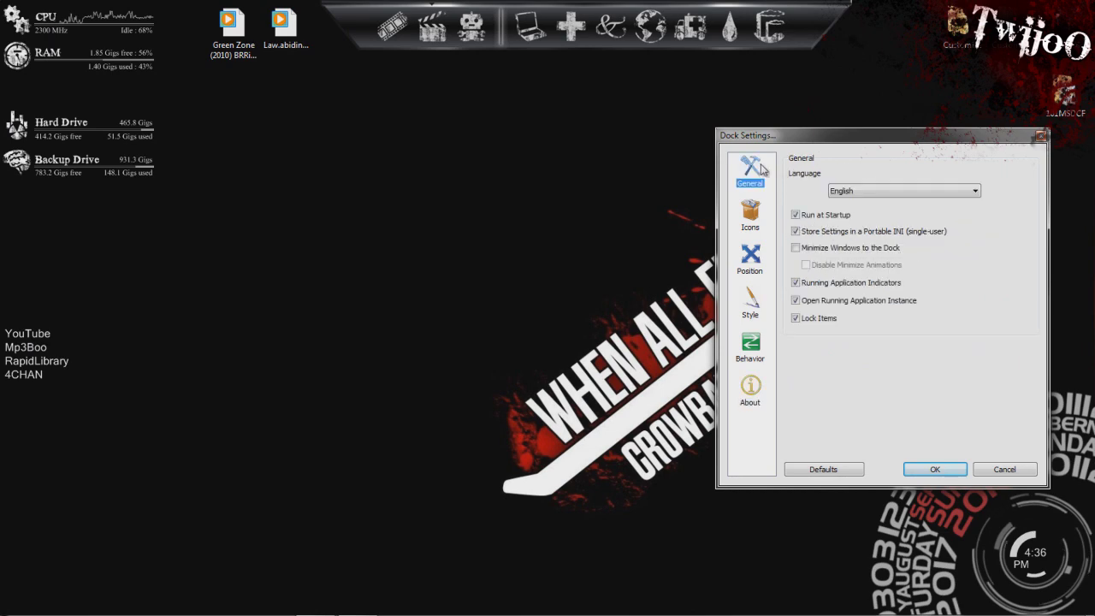
pyautogui.moveTo(769, 135); pyautogui.dragTo(701, 133)
pyautogui.click(865, 468)
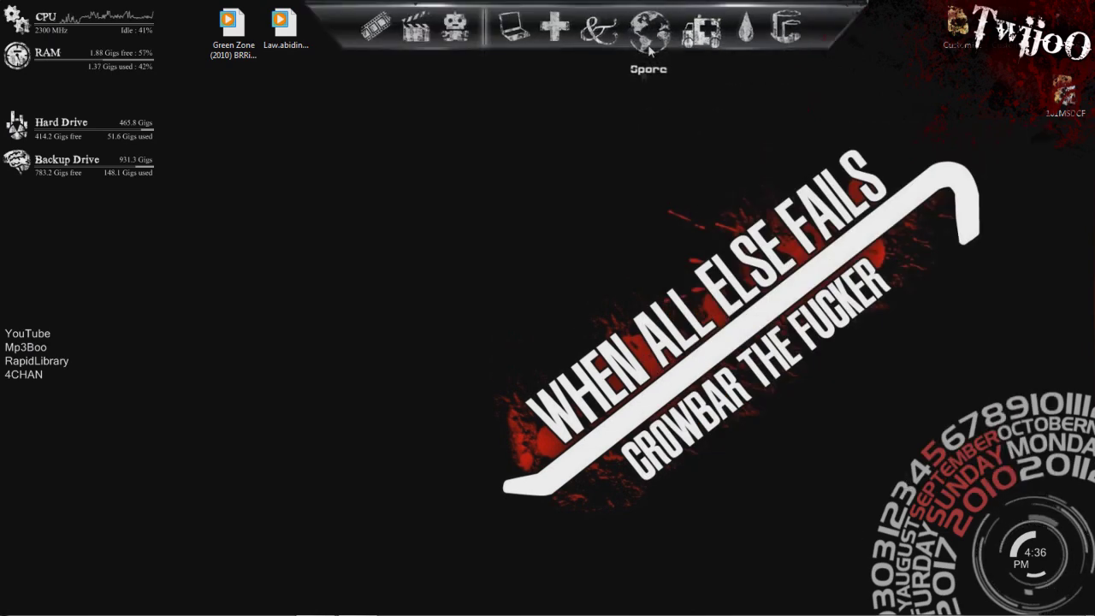
# Step: Untick Lock Items on the dock, then quit RocketDock
pyautogui.rightClick(685, 19)
pyautogui.click(719, 130)
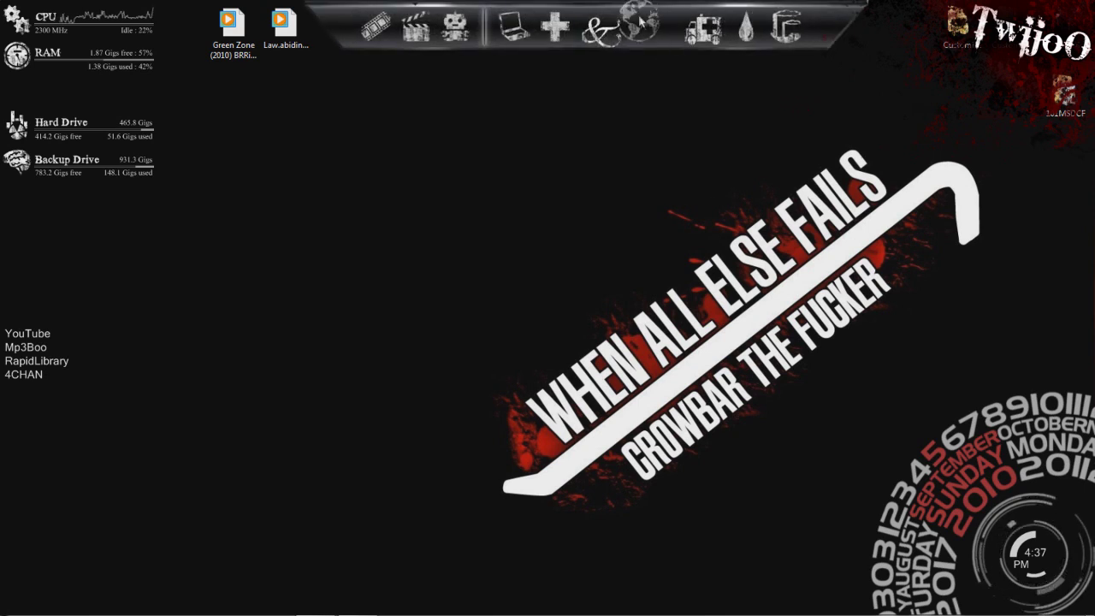
pyautogui.rightClick(644, 23)
pyautogui.click(717, 161)
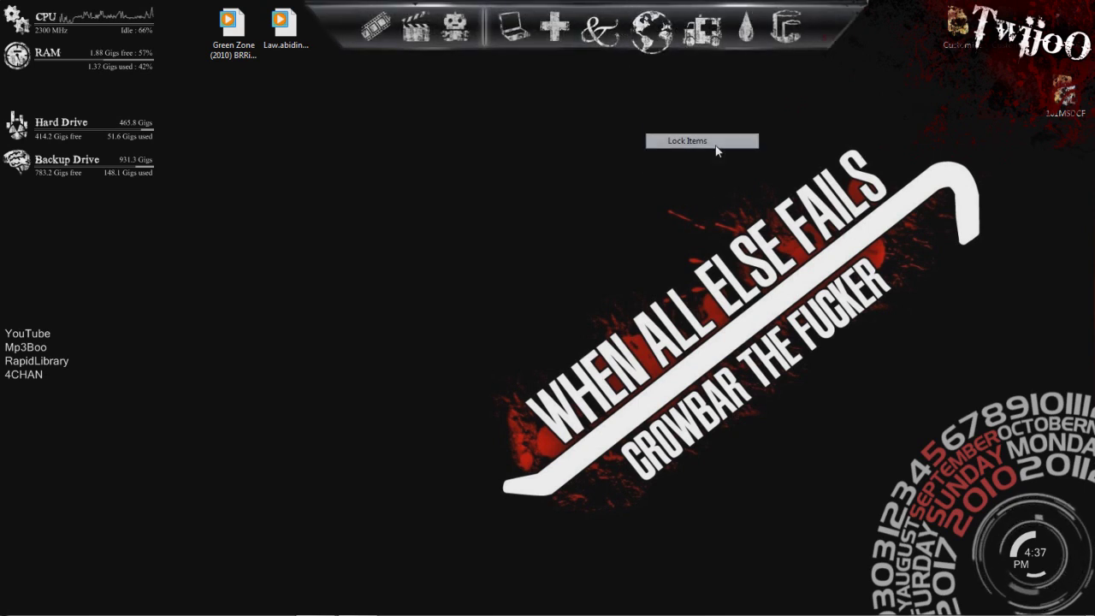
# Step: Check the Start menu, then bring up the taskbar's context menu
pyautogui.press('super')
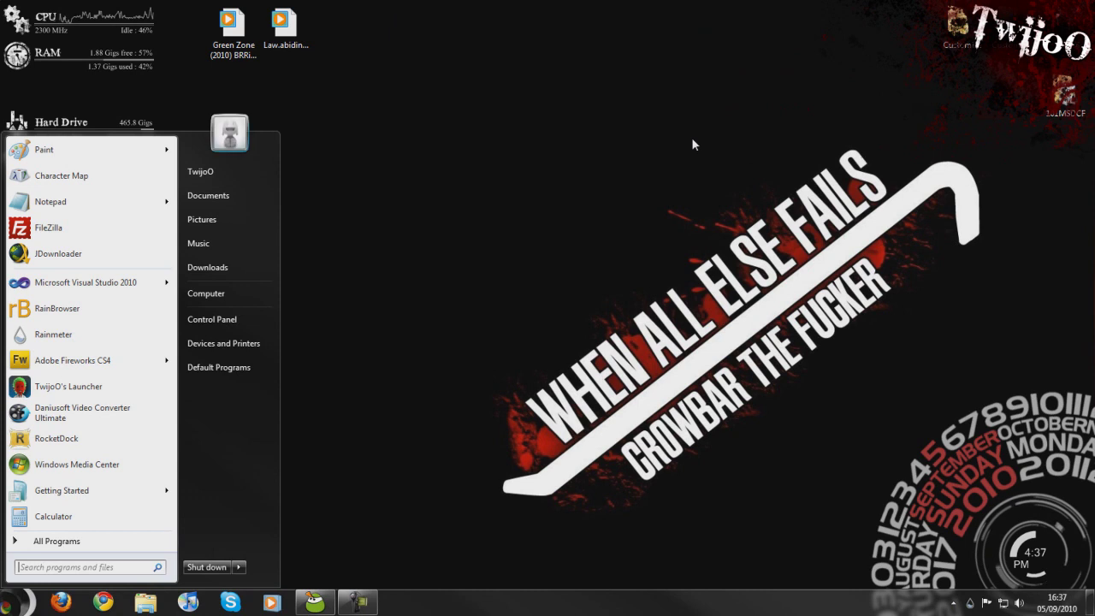
pyautogui.press('super')
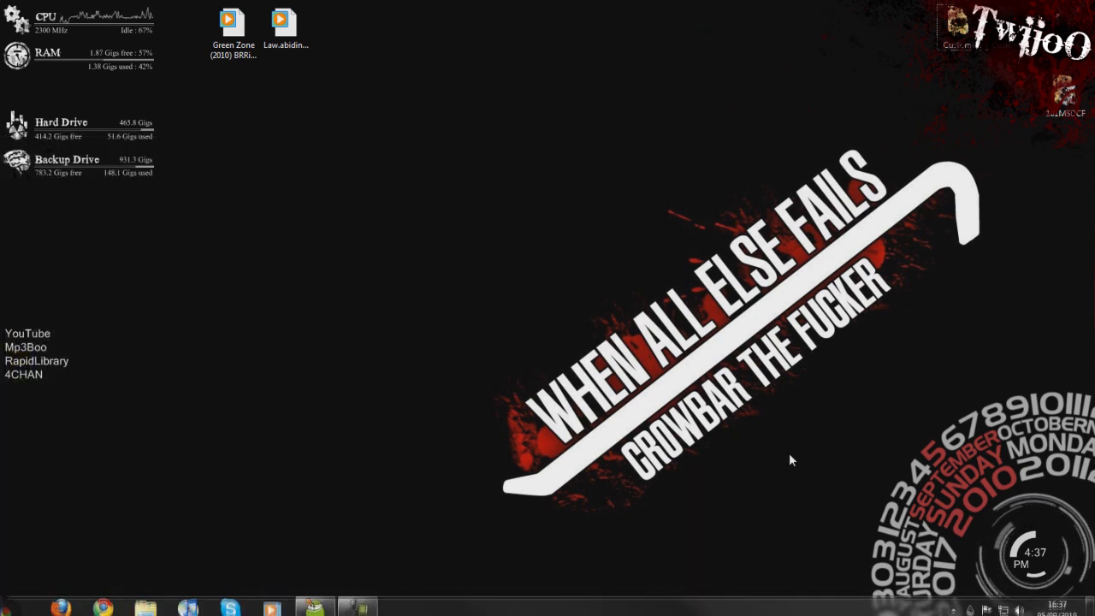
pyautogui.rightClick(781, 606)
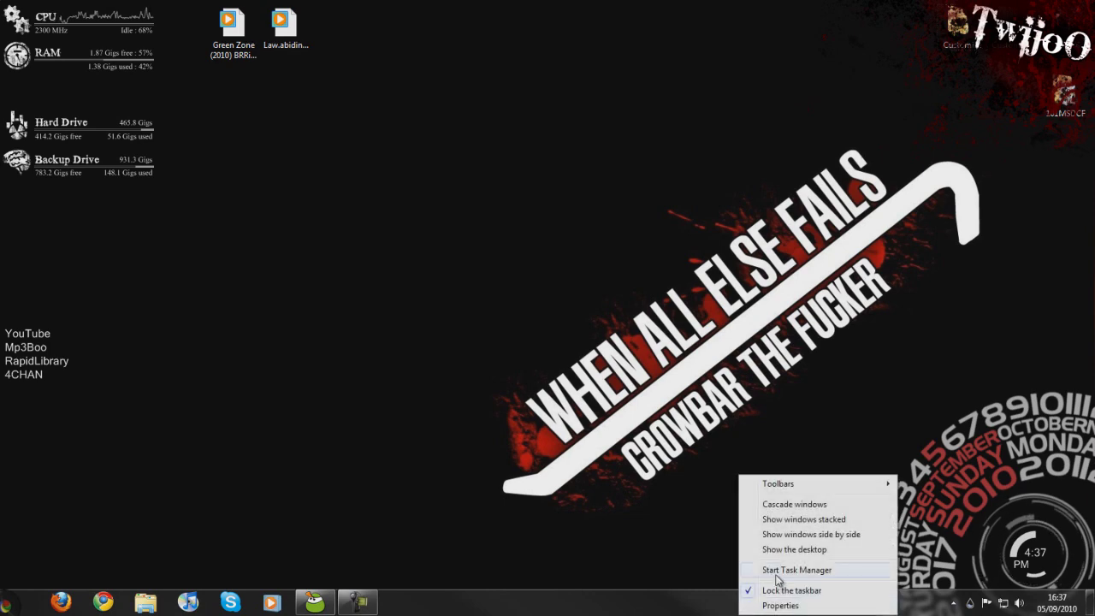
# Step: Turn on Auto-hide the taskbar in Taskbar and Start Menu Properties
pyautogui.click(779, 605)
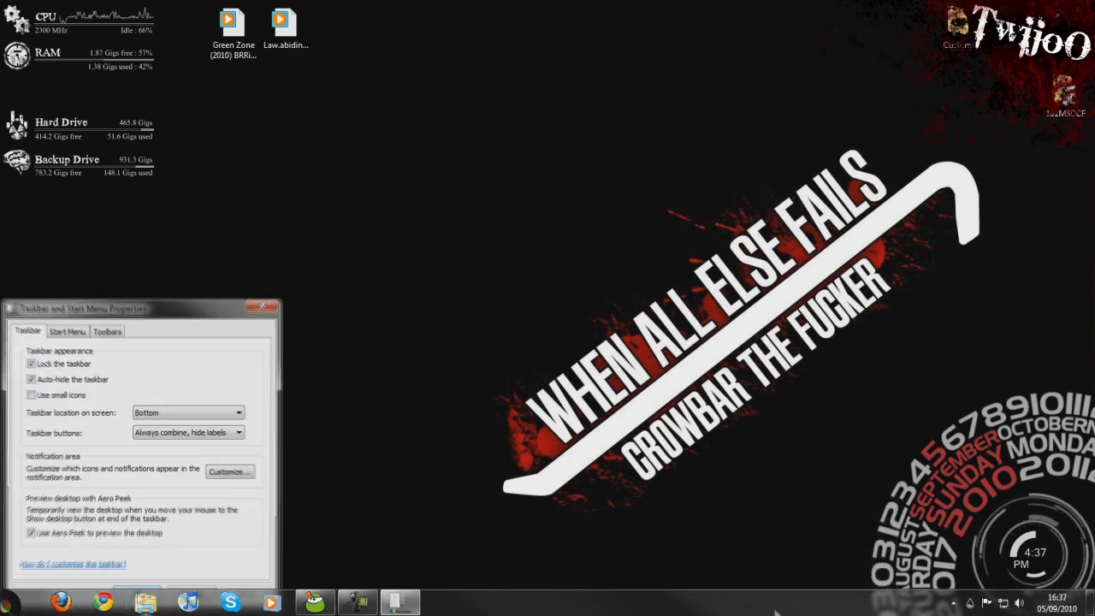
pyautogui.moveTo(54, 313); pyautogui.dragTo(436, 202)
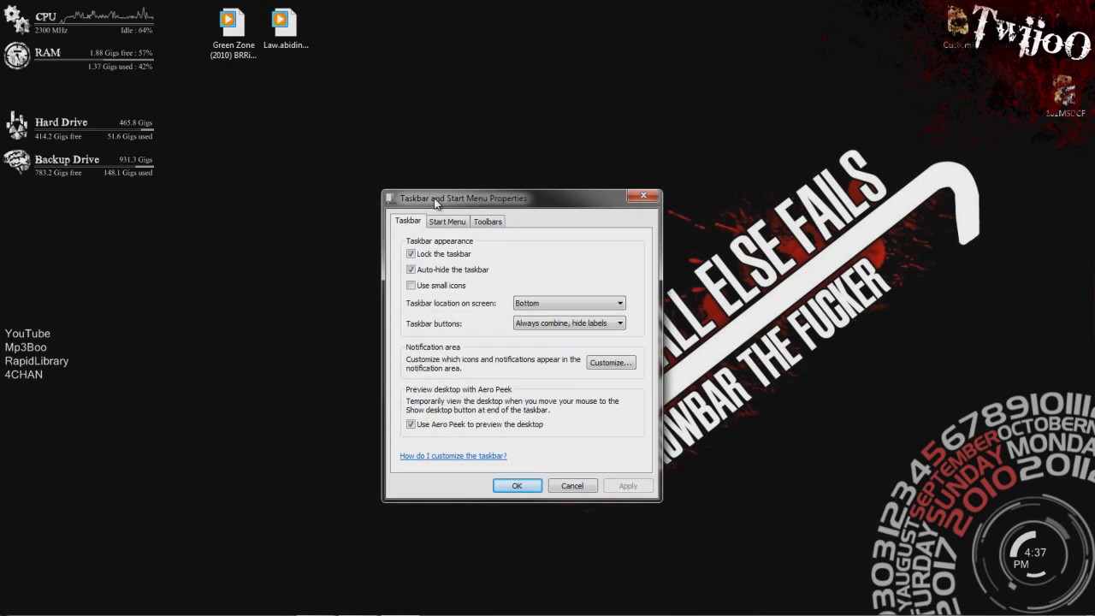
pyautogui.click(443, 272)
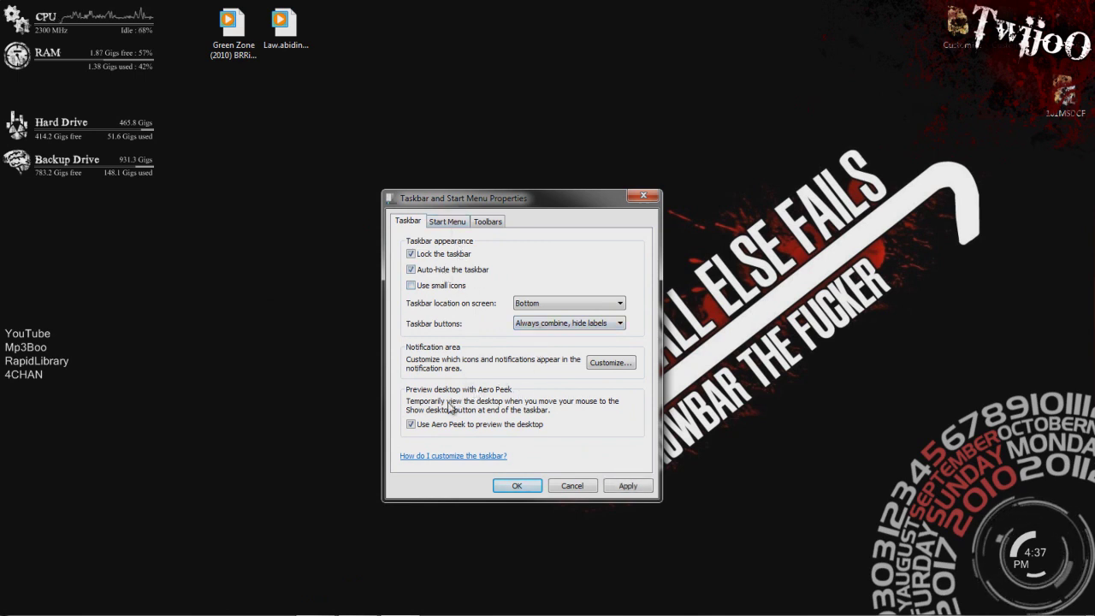
# Step: Review the Customize Start Menu list, preview the Start menu, and confirm with OK
pyautogui.click(447, 222)
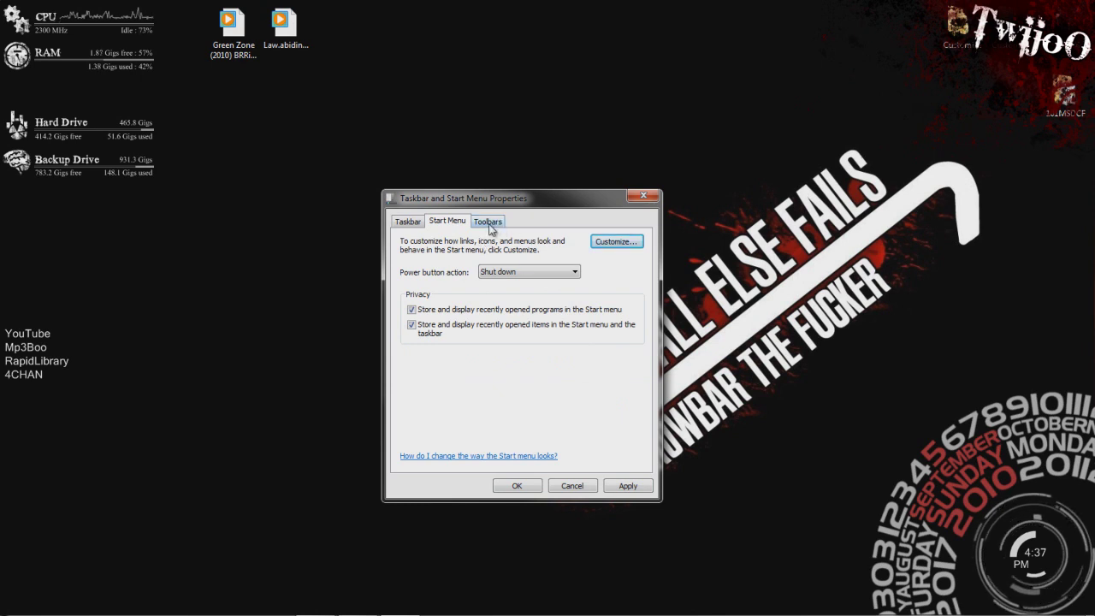
pyautogui.click(488, 221)
pyautogui.click(447, 224)
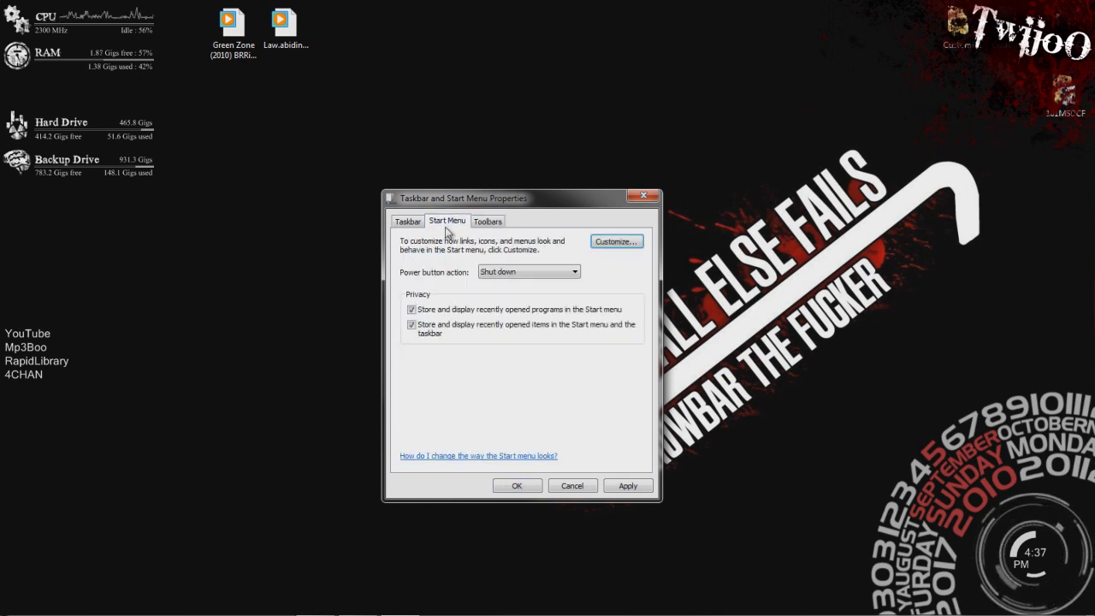
pyautogui.click(616, 242)
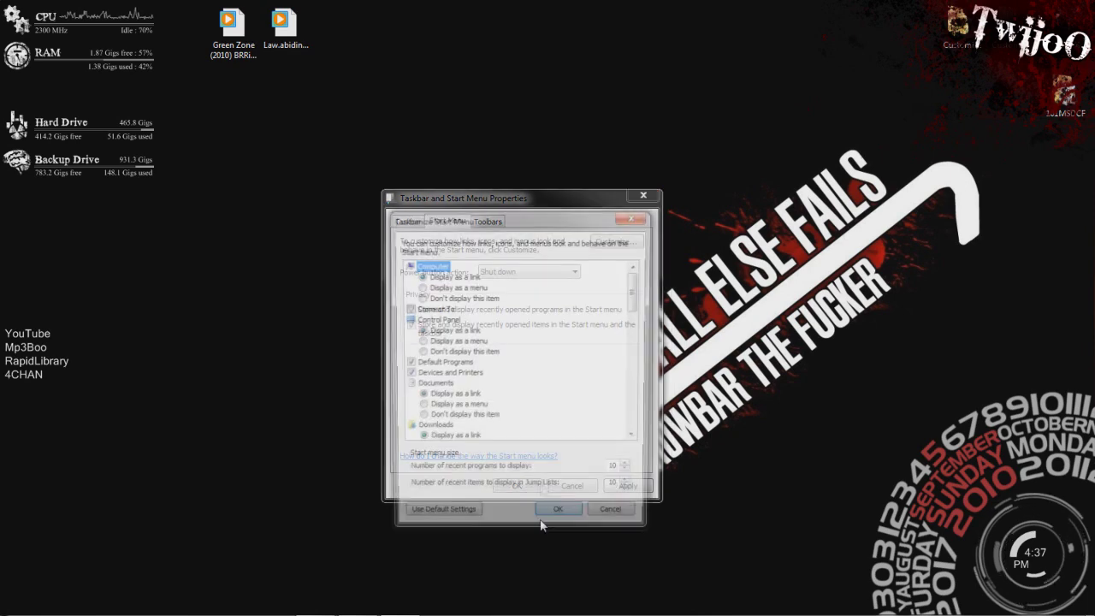
pyautogui.moveTo(512, 190); pyautogui.dragTo(510, 128)
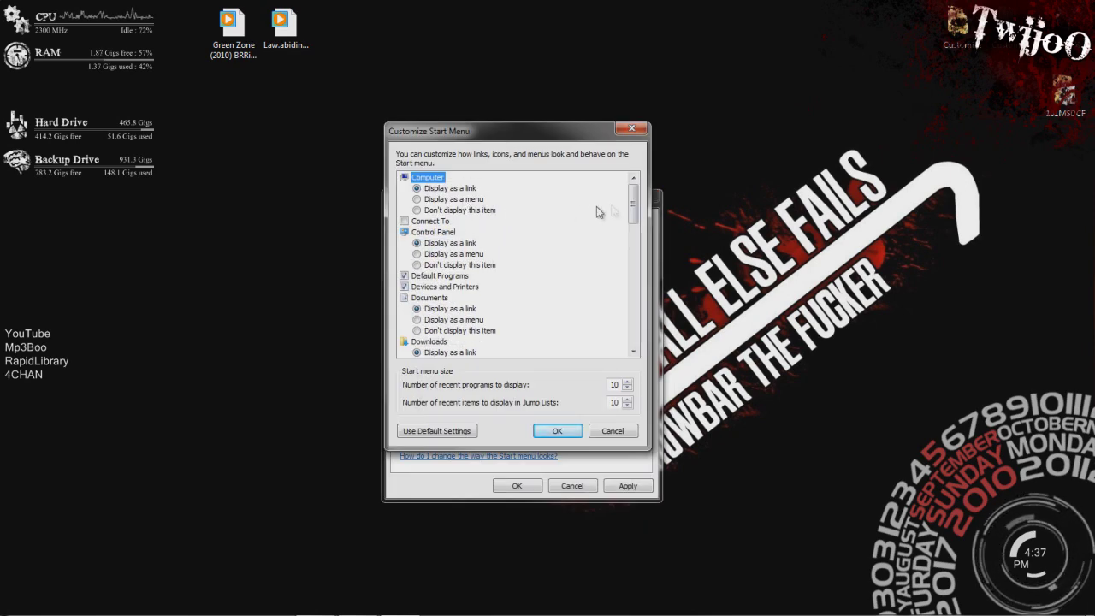
pyautogui.moveTo(633, 203); pyautogui.dragTo(633, 253)
pyautogui.press('super')
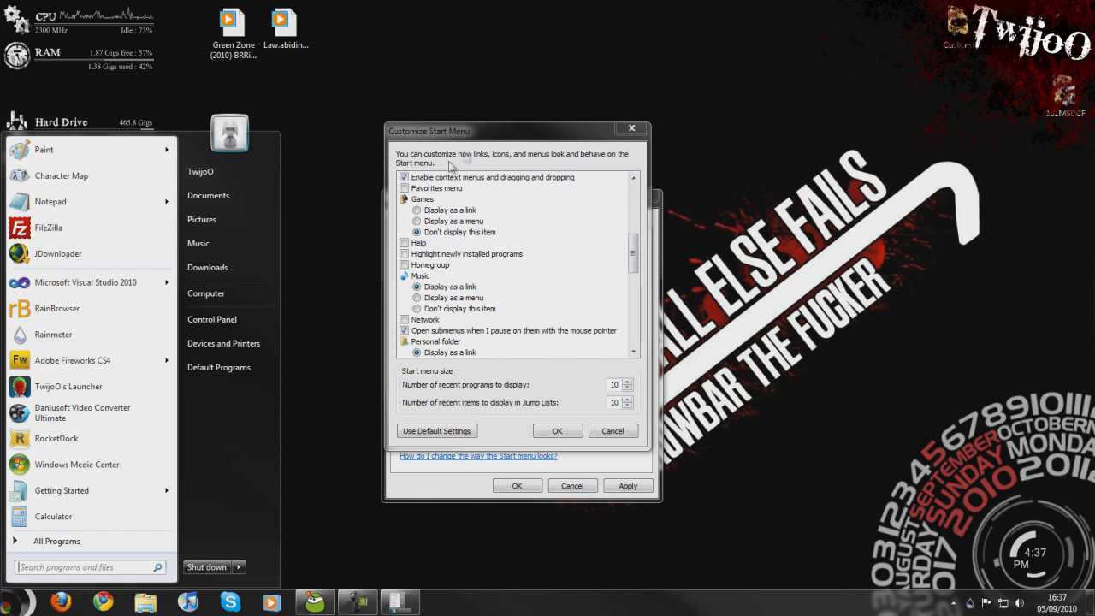
pyautogui.click(347, 187)
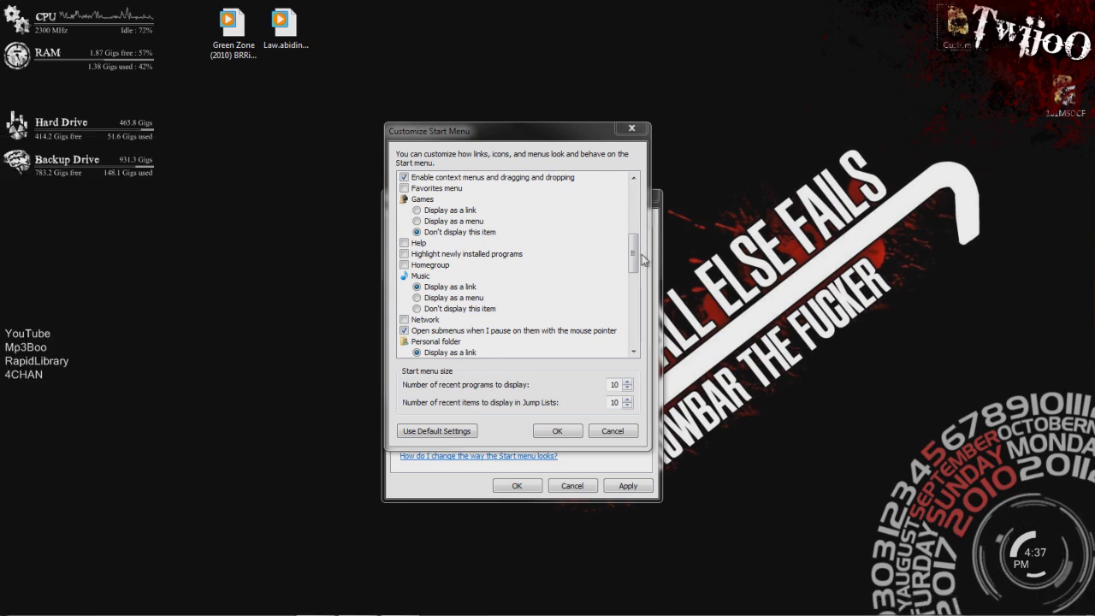
pyautogui.click(642, 254)
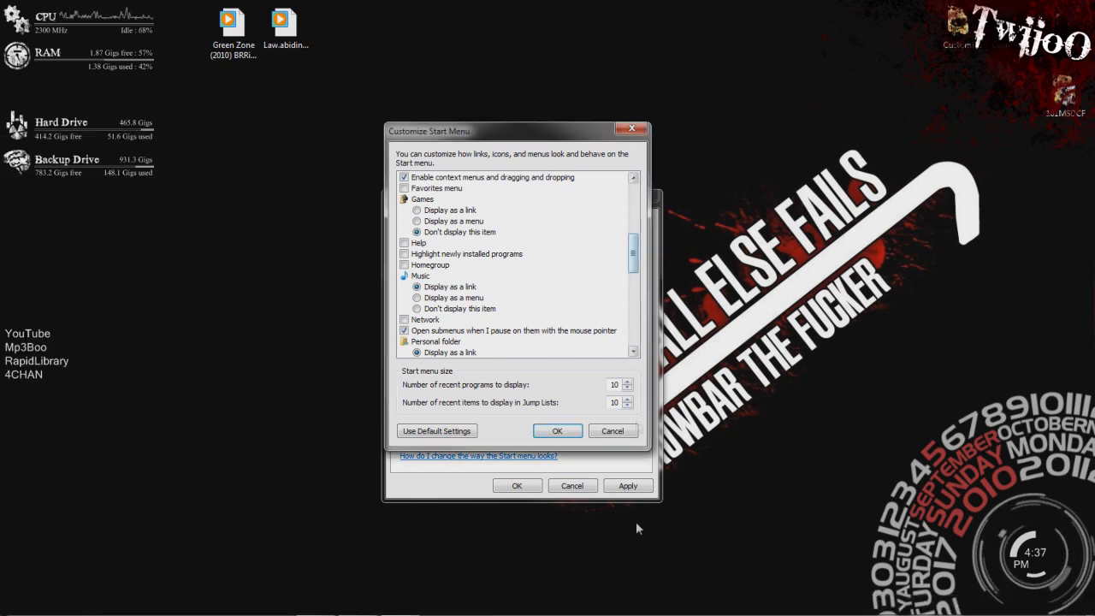
pyautogui.click(582, 427)
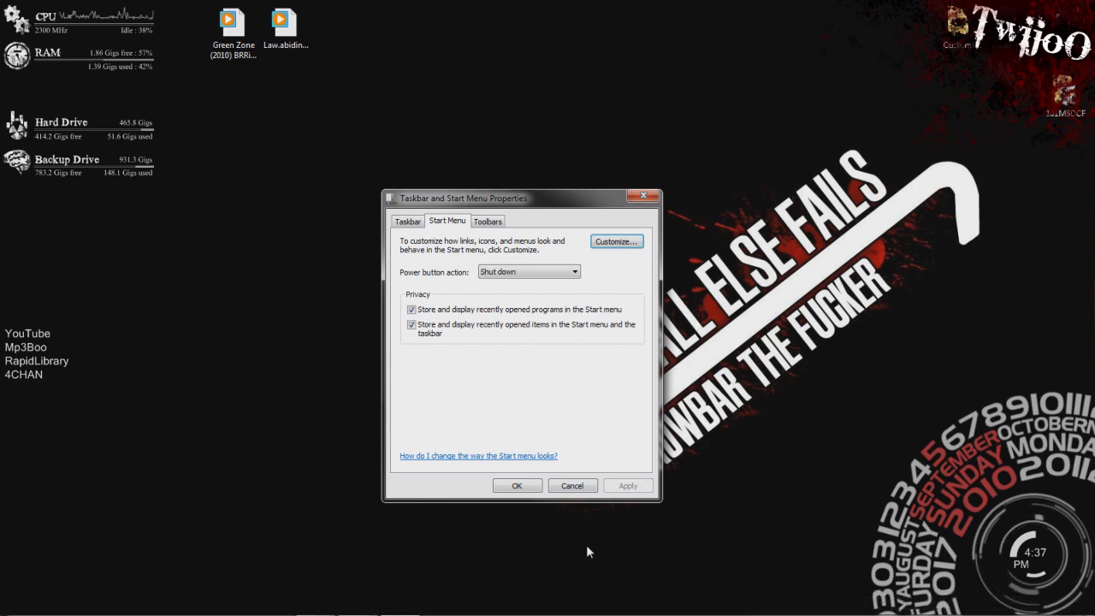
# Step: Close taskbar properties and launch Windows 7 Start Button Changer v2.6 from Start Orb Changer
pyautogui.click(571, 486)
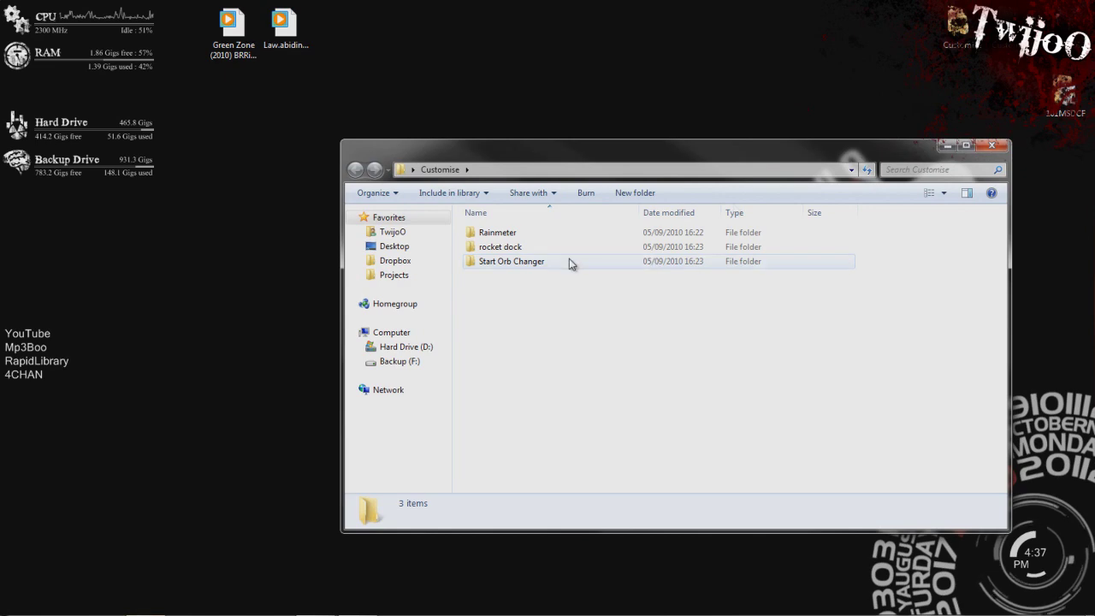
pyautogui.doubleClick(571, 262)
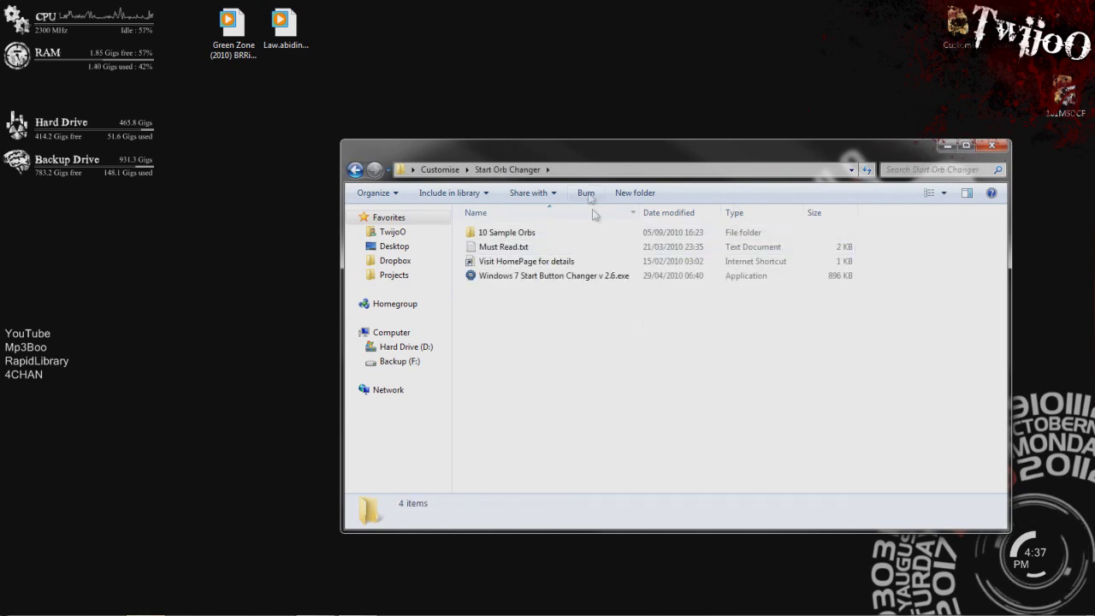
pyautogui.moveTo(586, 153); pyautogui.dragTo(565, 101)
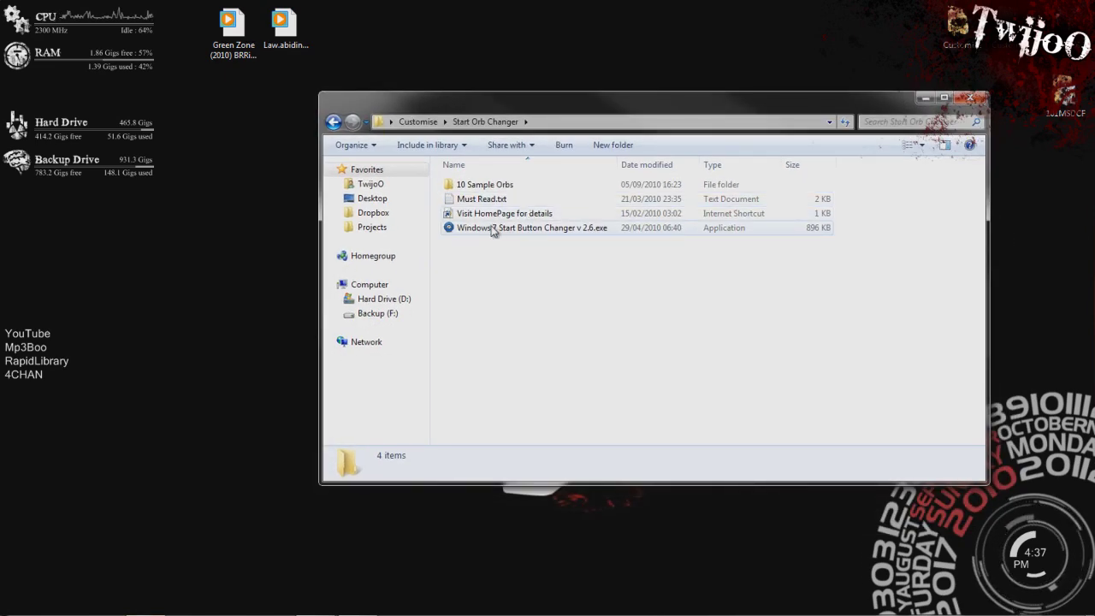
pyautogui.doubleClick(469, 231)
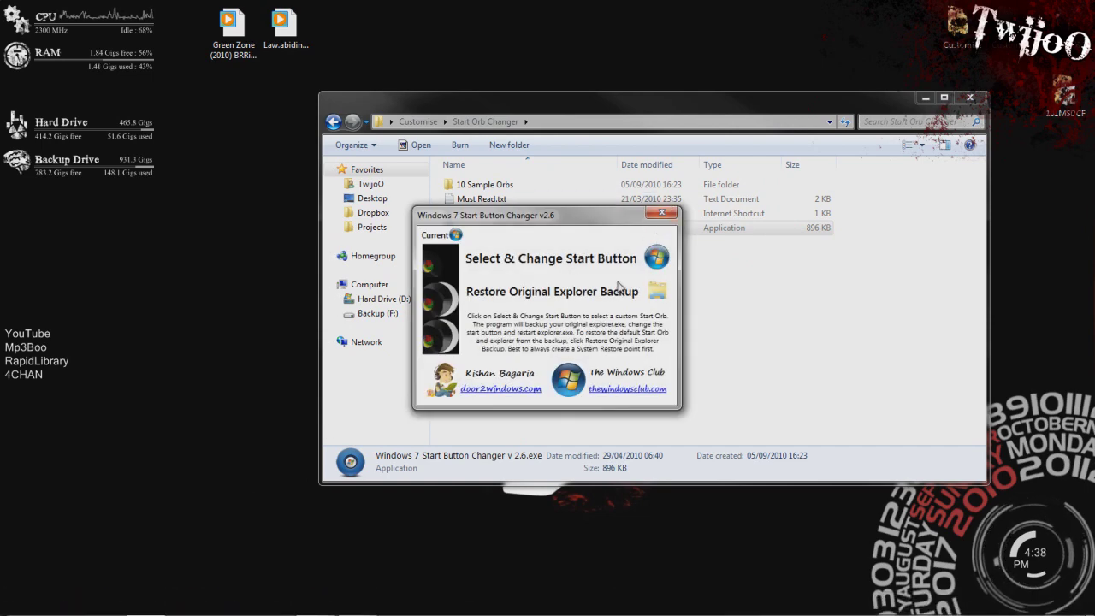
pyautogui.moveTo(544, 218); pyautogui.dragTo(571, 266)
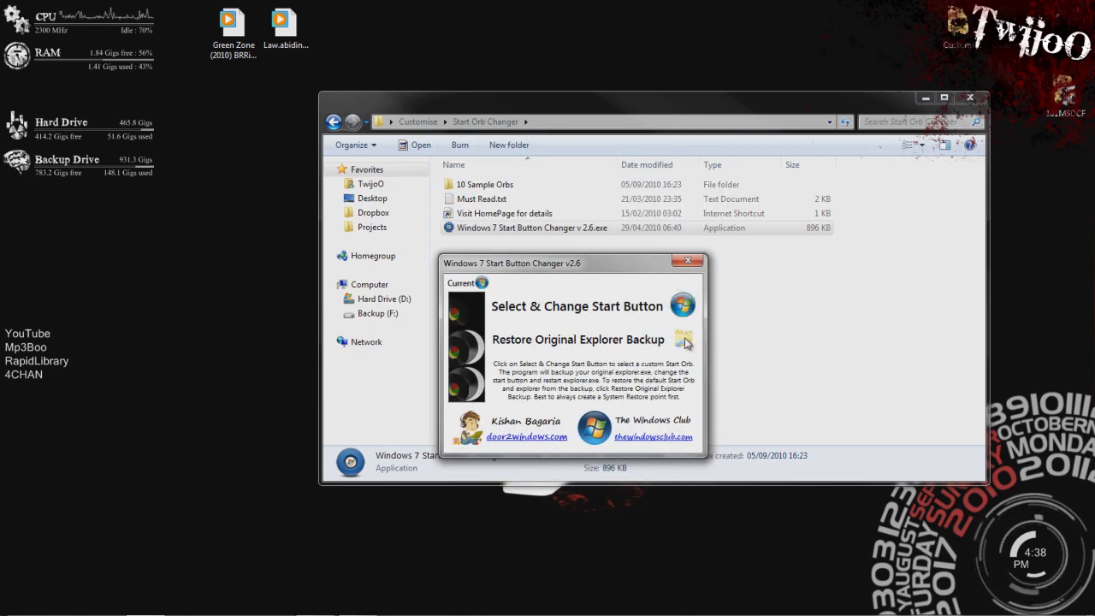
pyautogui.click(682, 304)
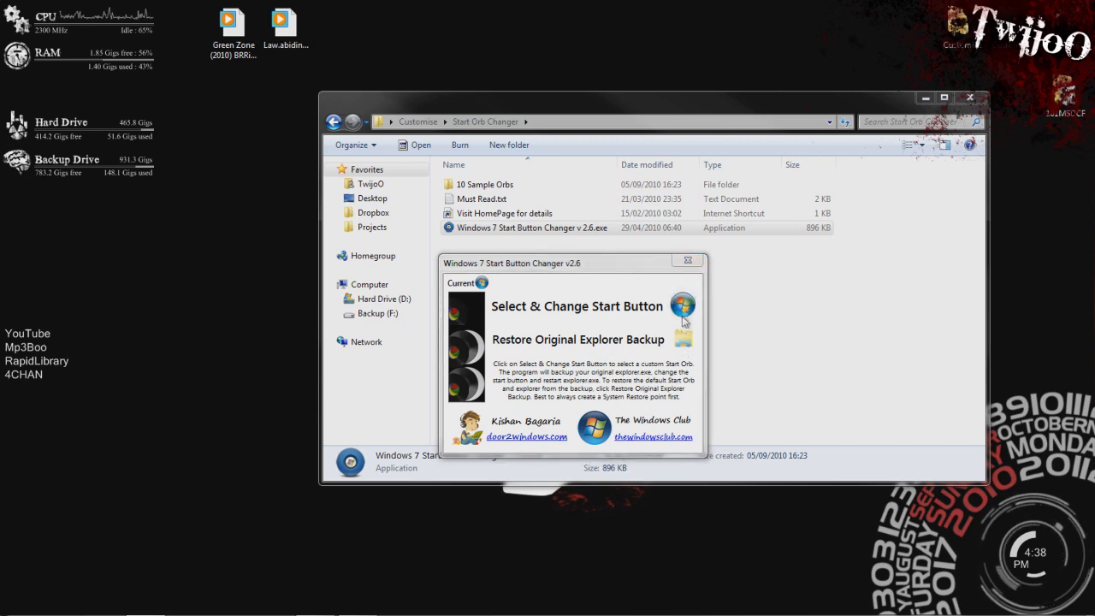
# Step: Apply the Start Orb (2).bmp smiley orb and check it on the Start button
pyautogui.moveTo(679, 269); pyautogui.dragTo(605, 132)
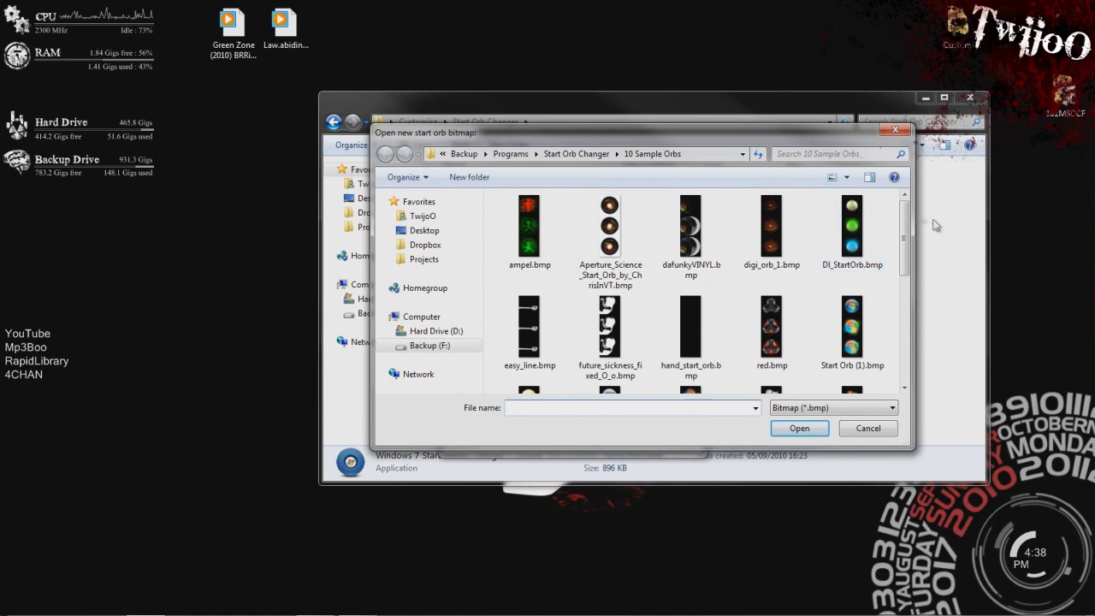
pyautogui.scroll(-4, 893, 323)
pyautogui.scroll(4, 893, 324)
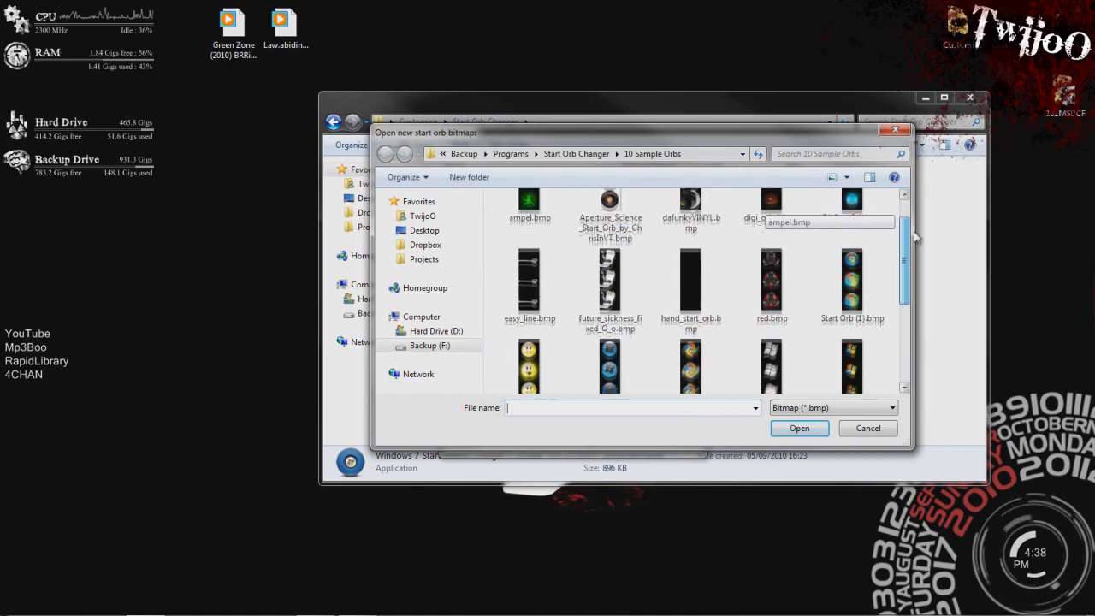
pyautogui.click(509, 348)
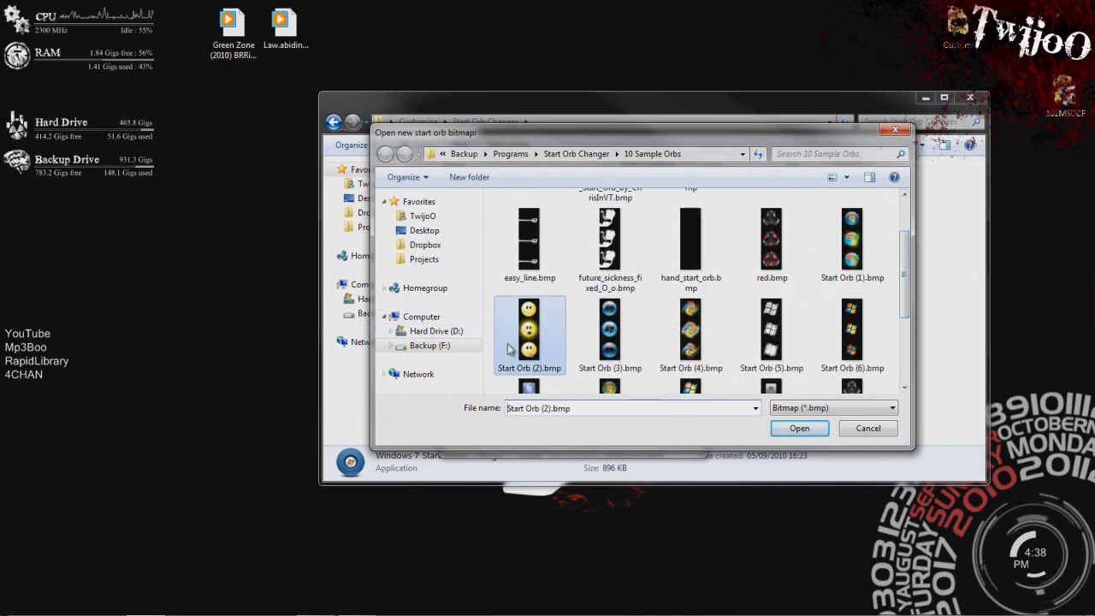
pyautogui.click(799, 428)
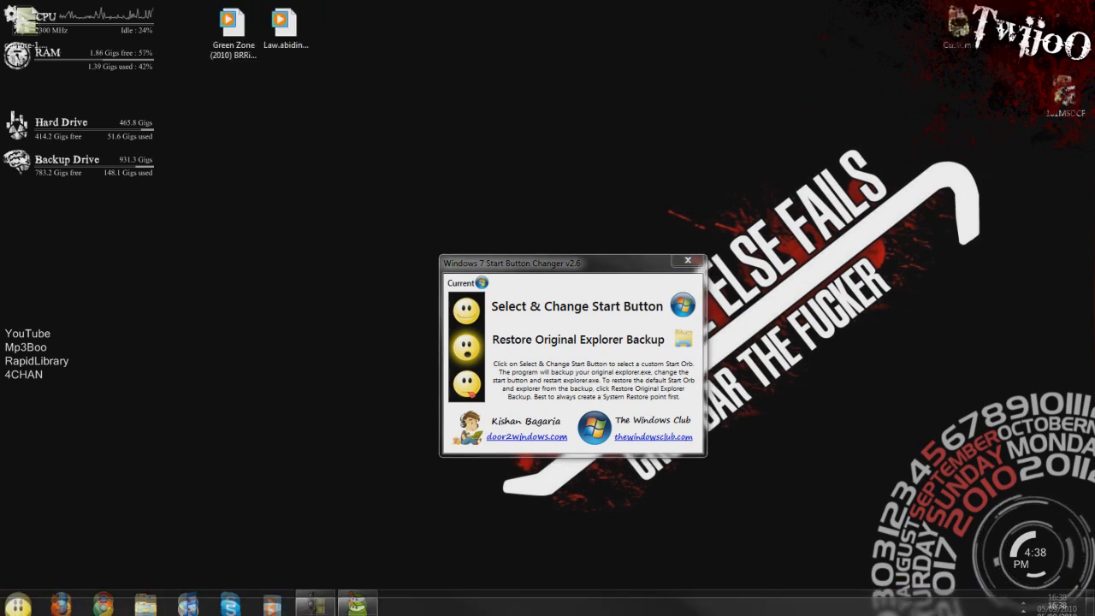
pyautogui.click(26, 603)
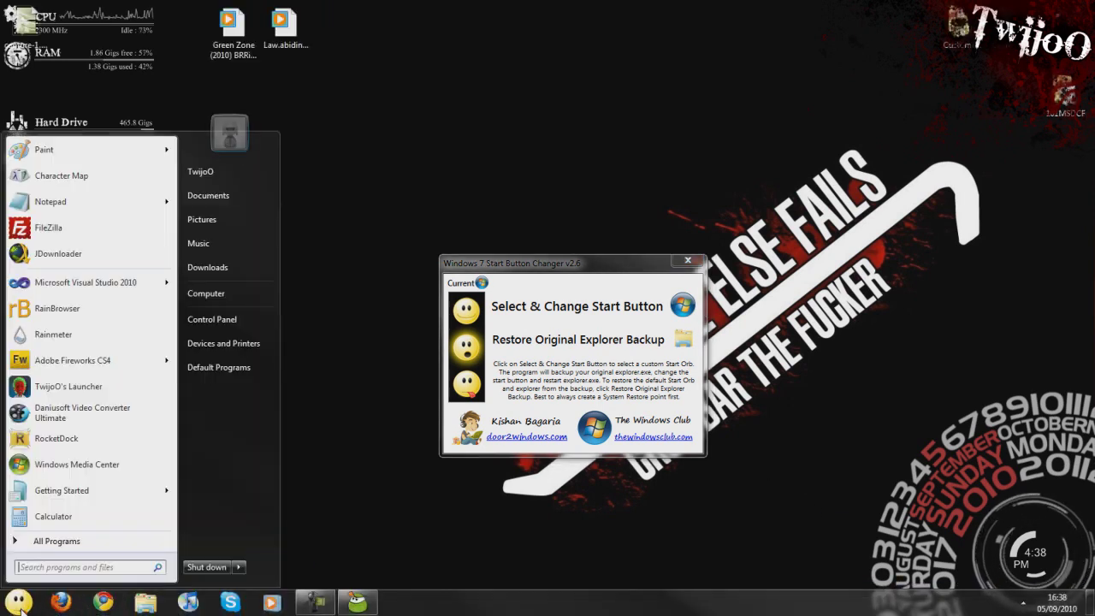
pyautogui.click(43, 606)
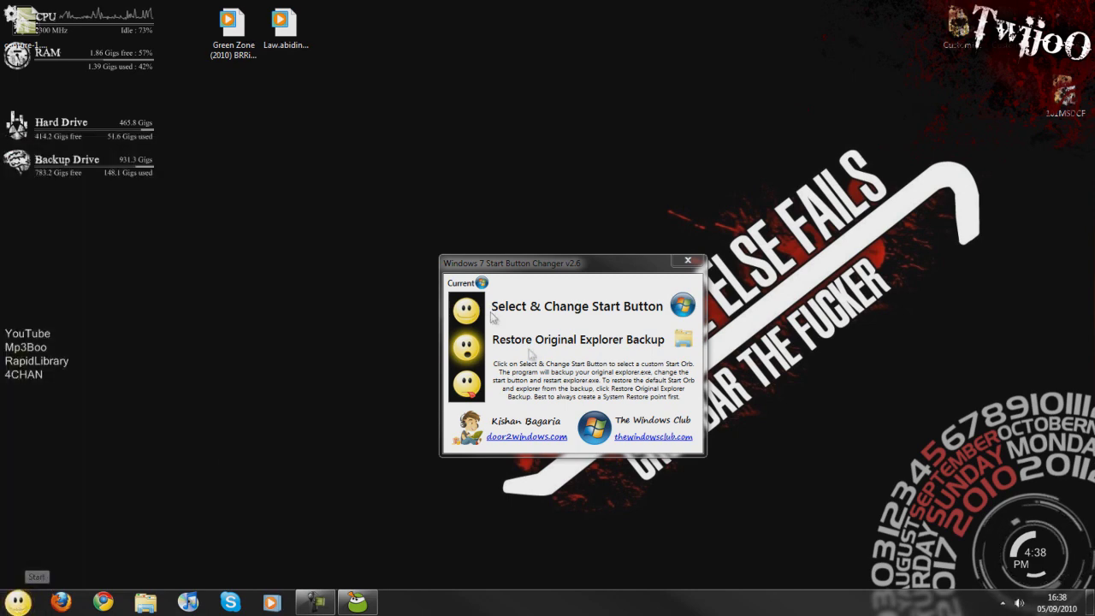
pyautogui.click(696, 343)
# Step: Replace it with the red digi_orb_1.bmp orb and show the new Start button
pyautogui.click(683, 306)
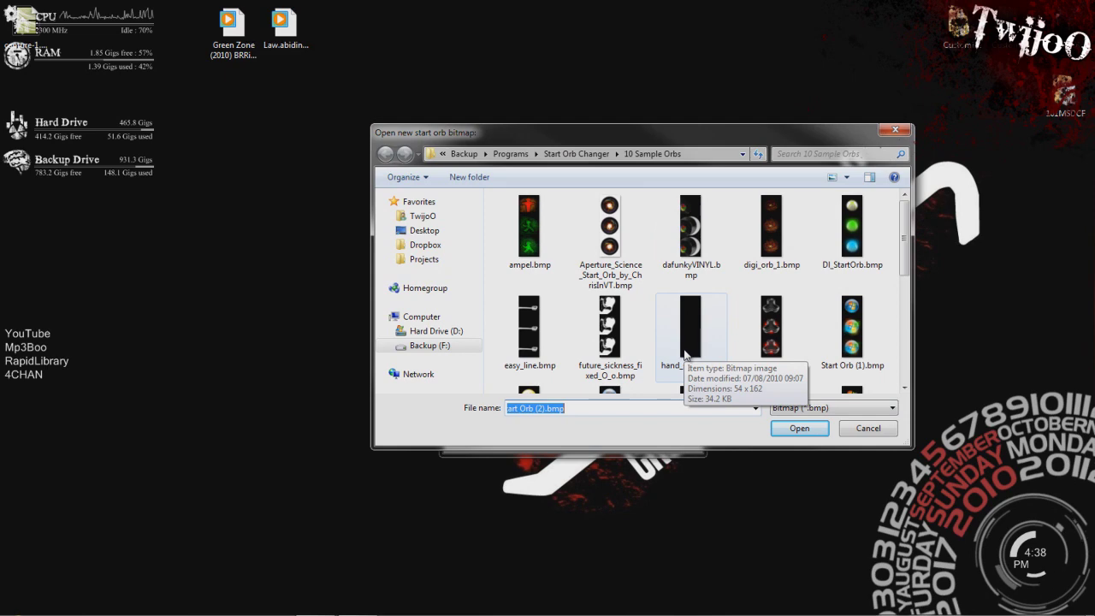
pyautogui.click(763, 229)
pyautogui.click(813, 432)
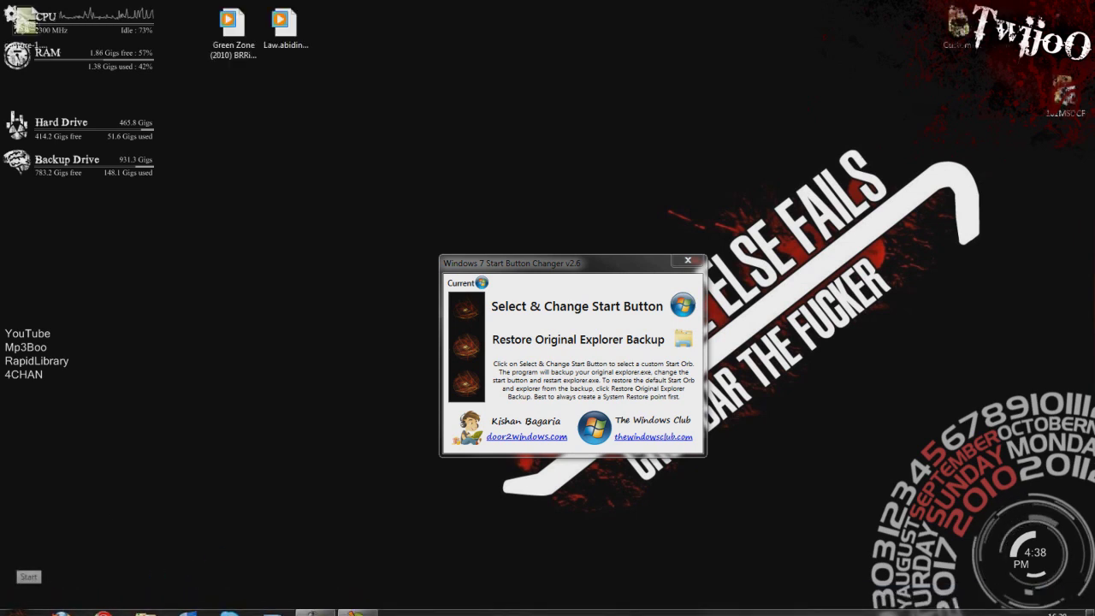
pyautogui.click(687, 261)
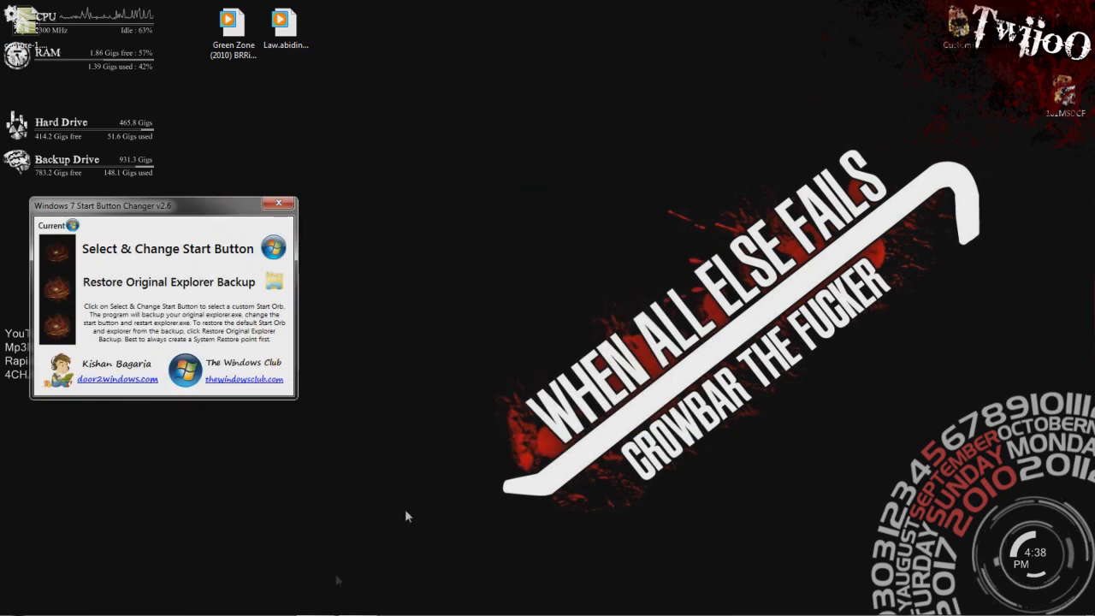
pyautogui.press('super')
pyautogui.press('super')
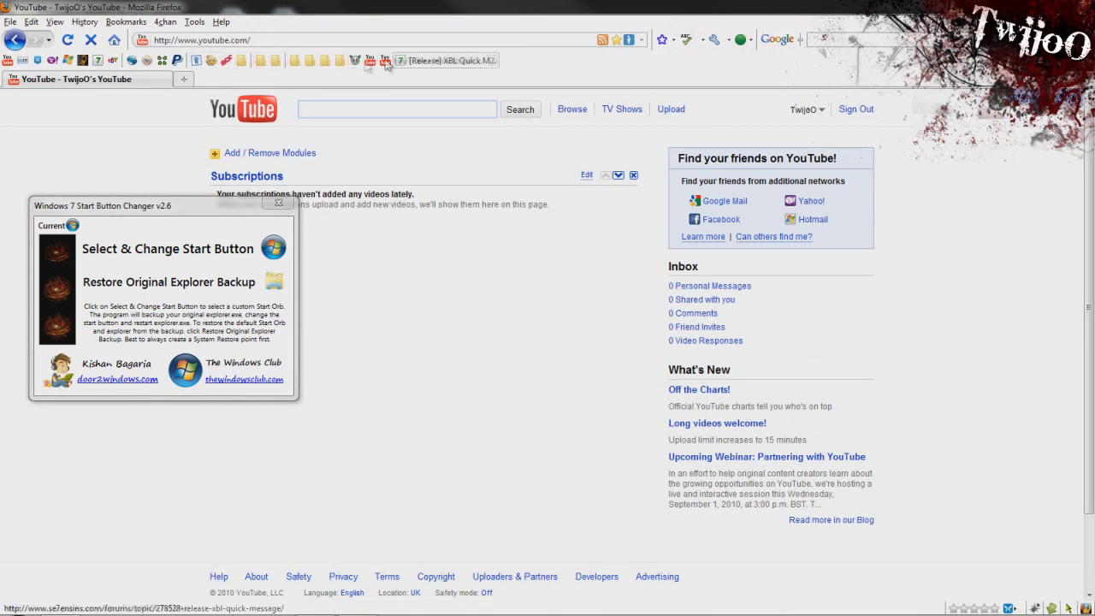
# Step: Open the deviantART Rainmeter bookmark from Firefox's bookmarks toolbar
pyautogui.click(386, 63)
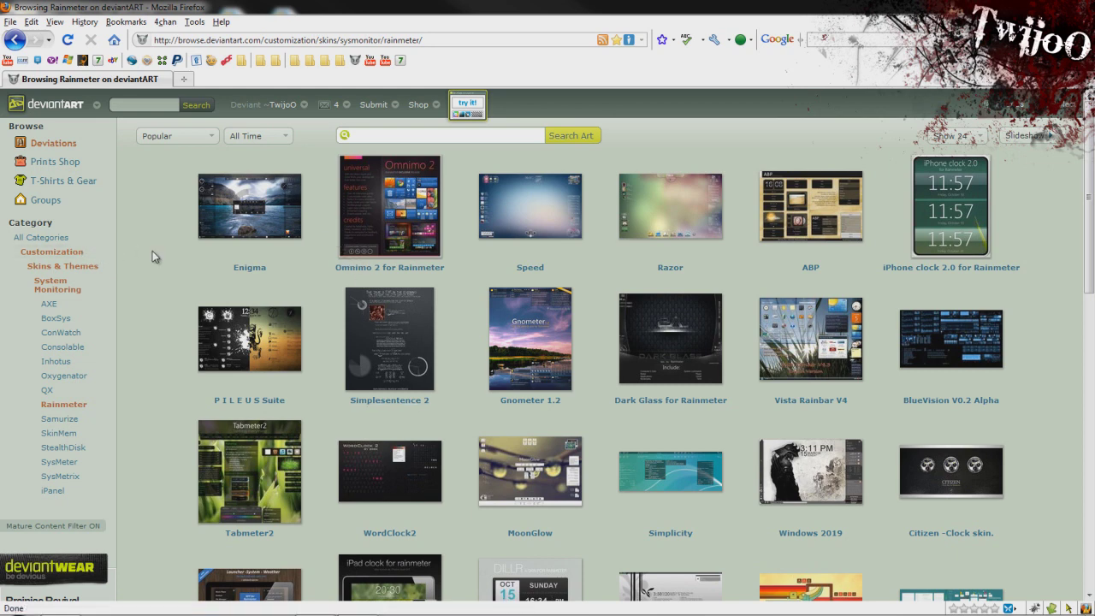
# Step: Search deviantART for 'start orb' and scroll through the 2786 results
pyautogui.click(143, 110)
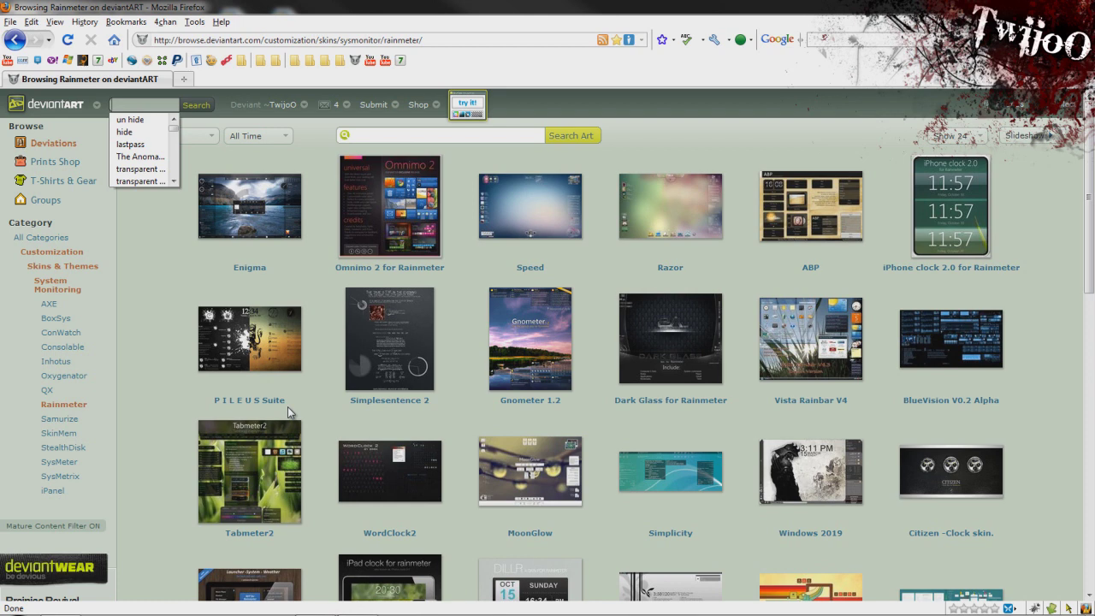
pyautogui.write('start')
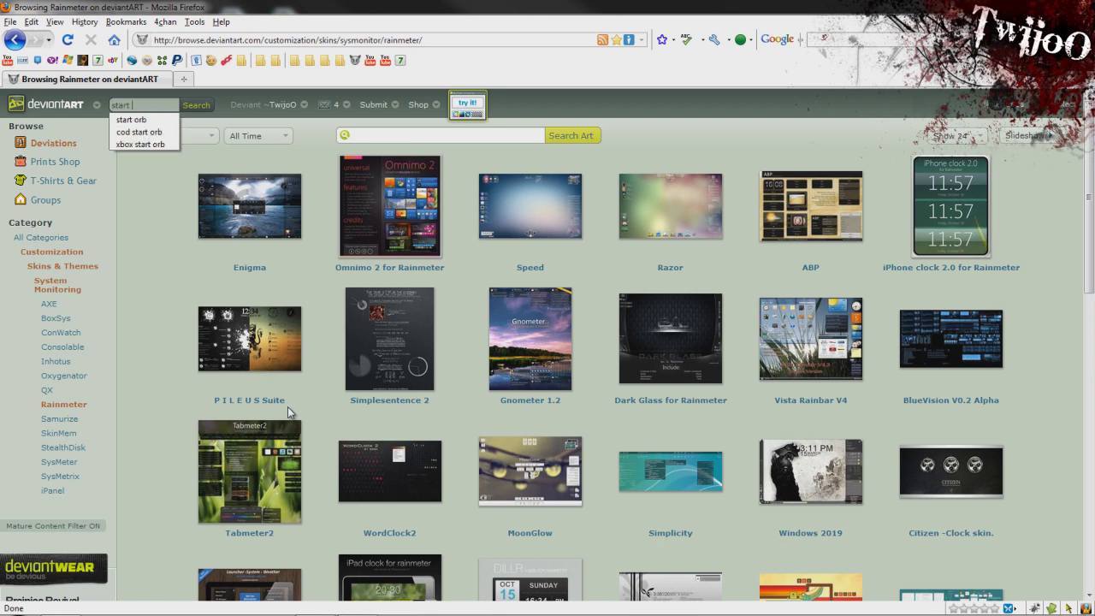
pyautogui.press('Down')
pyautogui.press('Return')
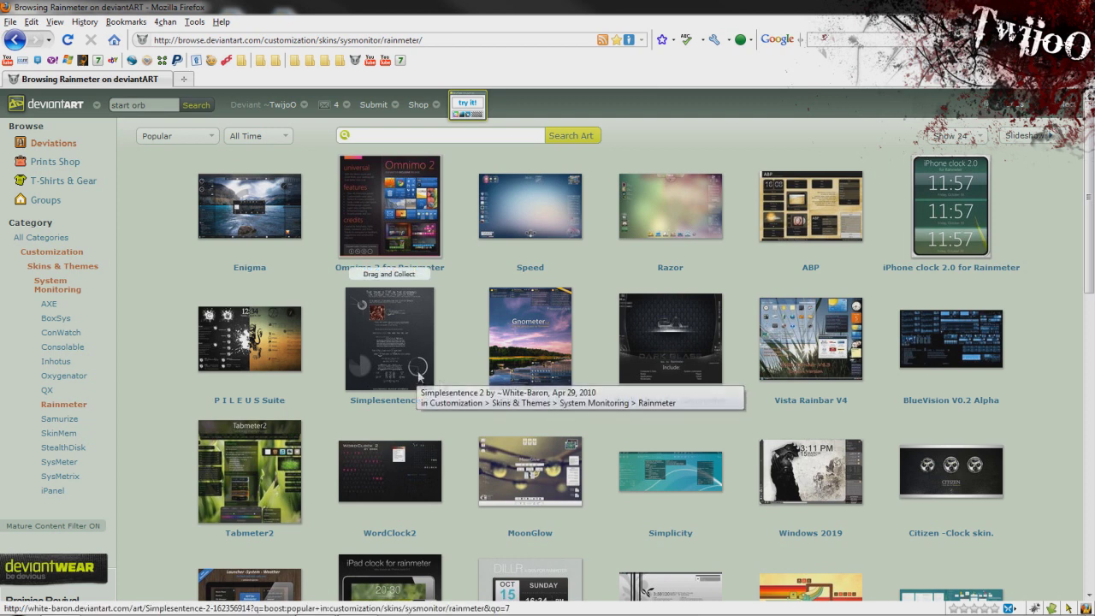
pyautogui.click(199, 105)
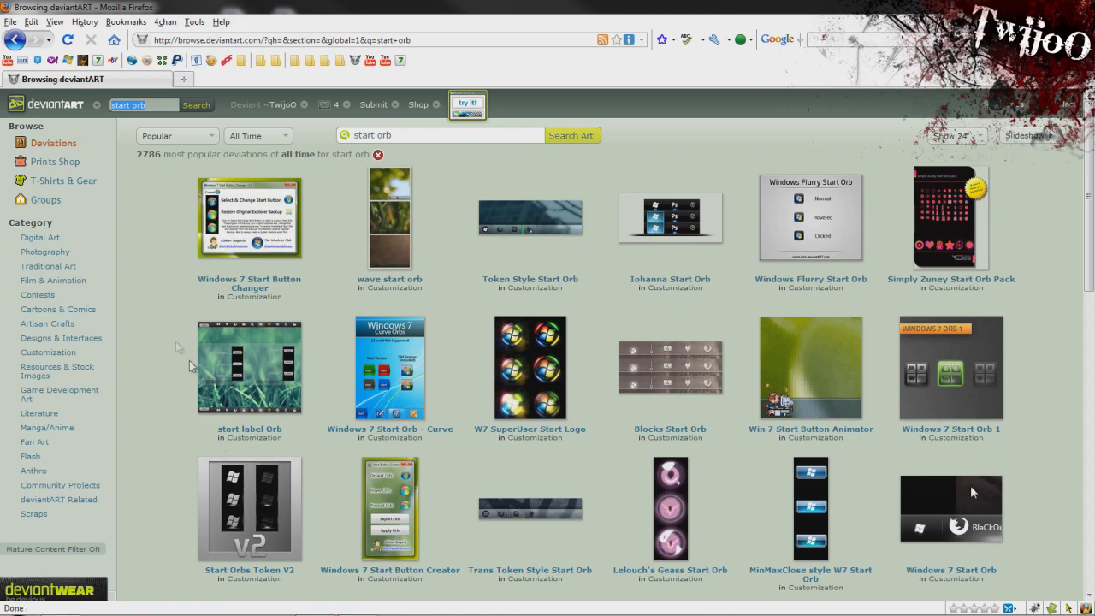
pyautogui.scroll(-11, 155, 307)
pyautogui.scroll(5, 180, 348)
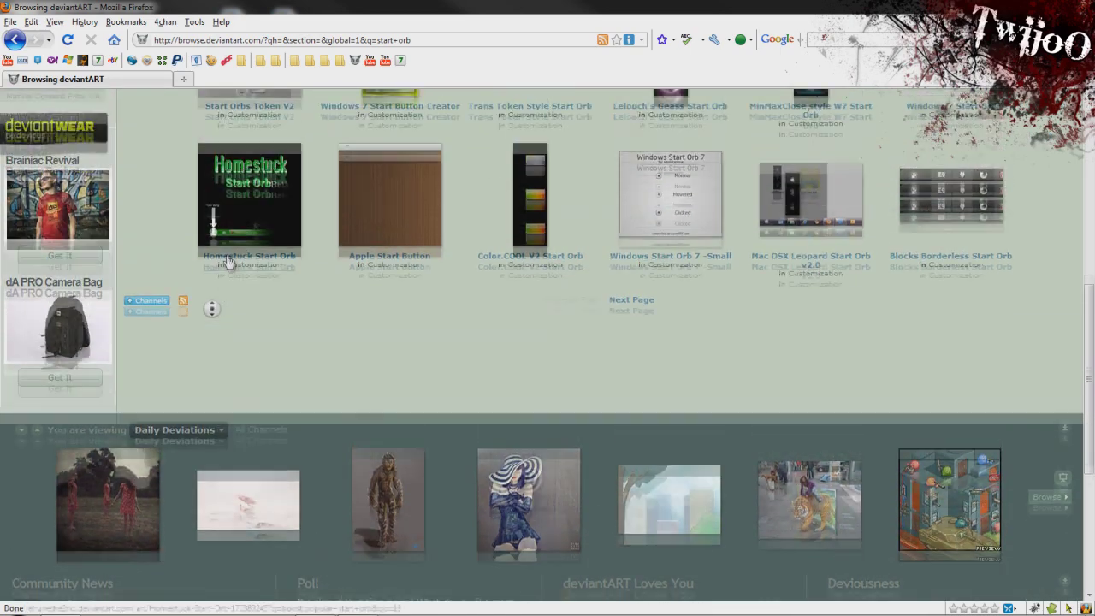